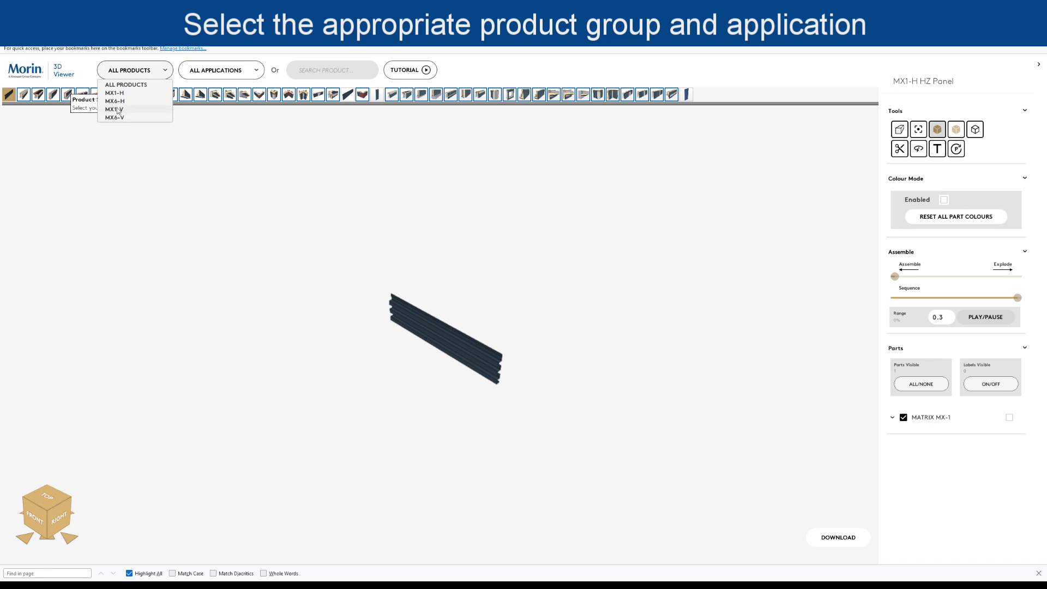
Step: Filter the details to the MX1-H product group and the HZ application
{"action": "left_click", "coordinate": [118, 92]}
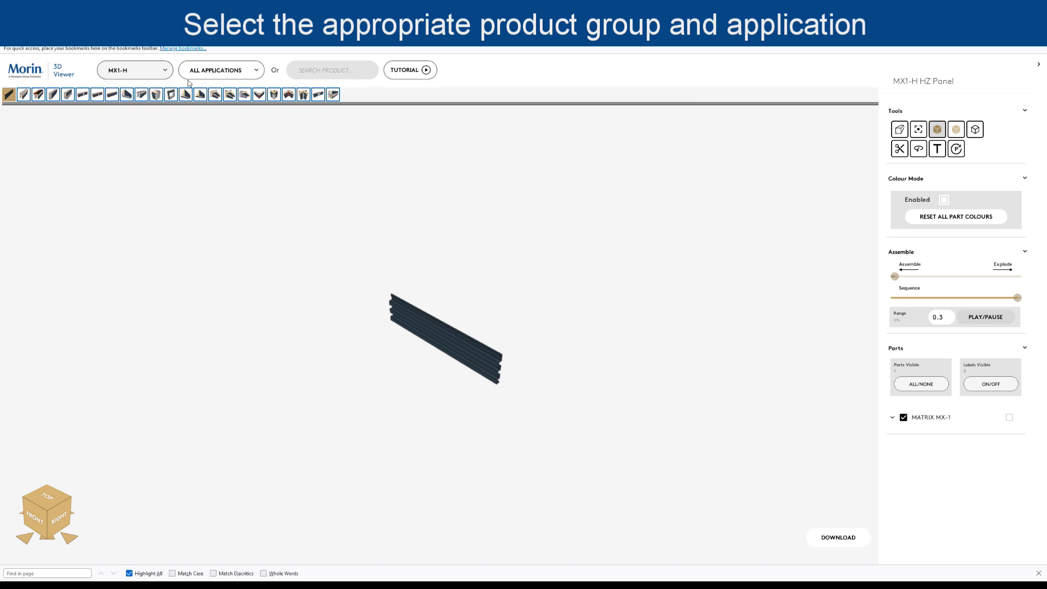
{"action": "left_click", "coordinate": [204, 74]}
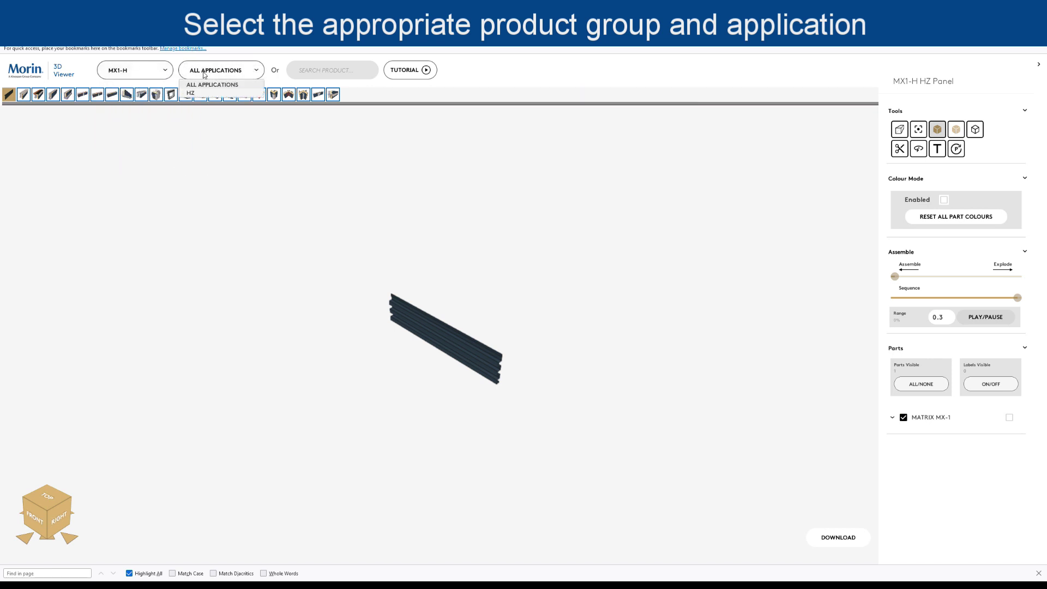
{"action": "left_click", "coordinate": [192, 97]}
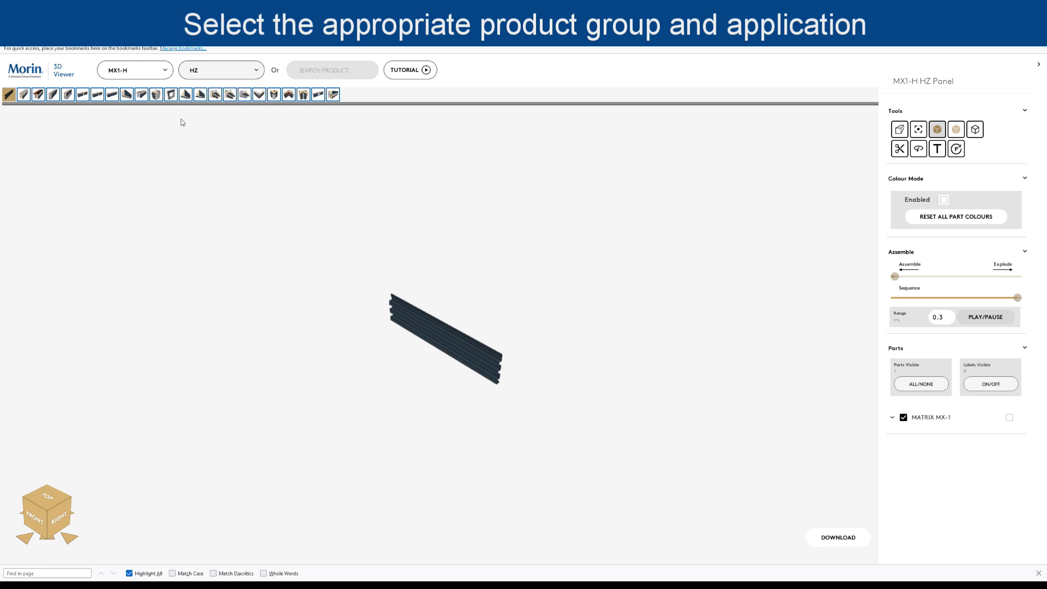
Step: View the first details of the filtered group in turn, ending with MX-1-H03, Base at Curb or Edge of Slab
{"action": "mouse_move", "coordinate": [23, 100]}
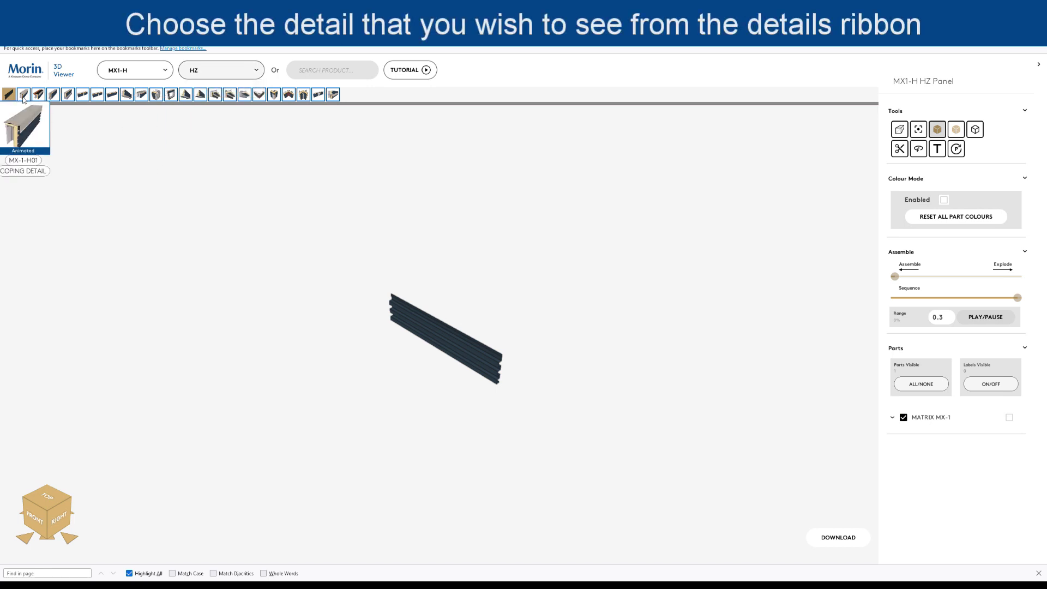
{"action": "left_click", "coordinate": [23, 100]}
{"action": "left_click", "coordinate": [38, 95]}
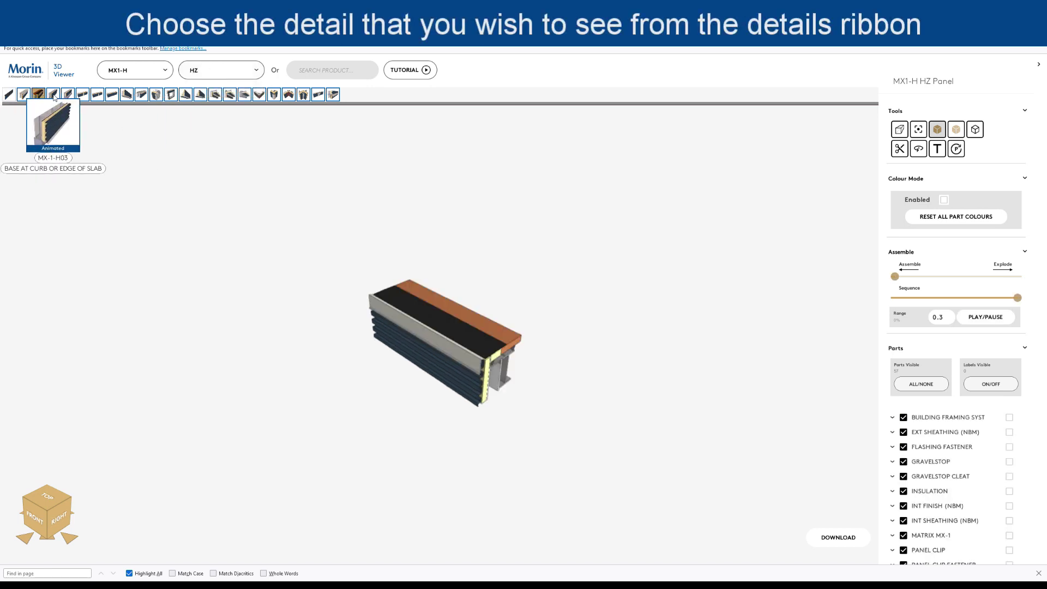
{"action": "left_click", "coordinate": [54, 96]}
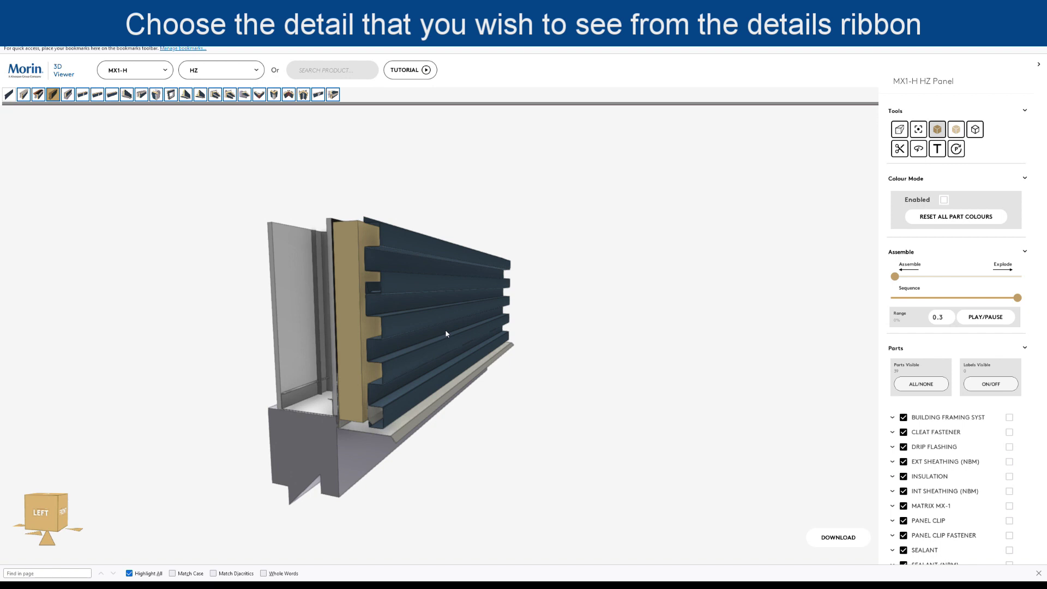
Step: Search the product details for "soffit" and open the first and then the third matching detail
{"action": "left_click", "coordinate": [328, 71]}
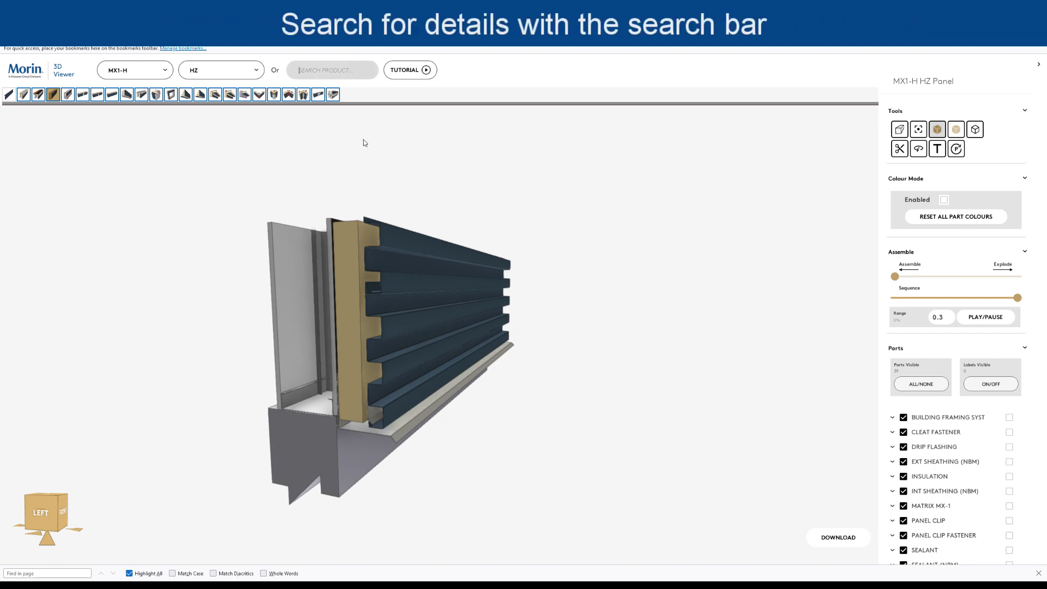
{"action": "type", "text": "soffit"}
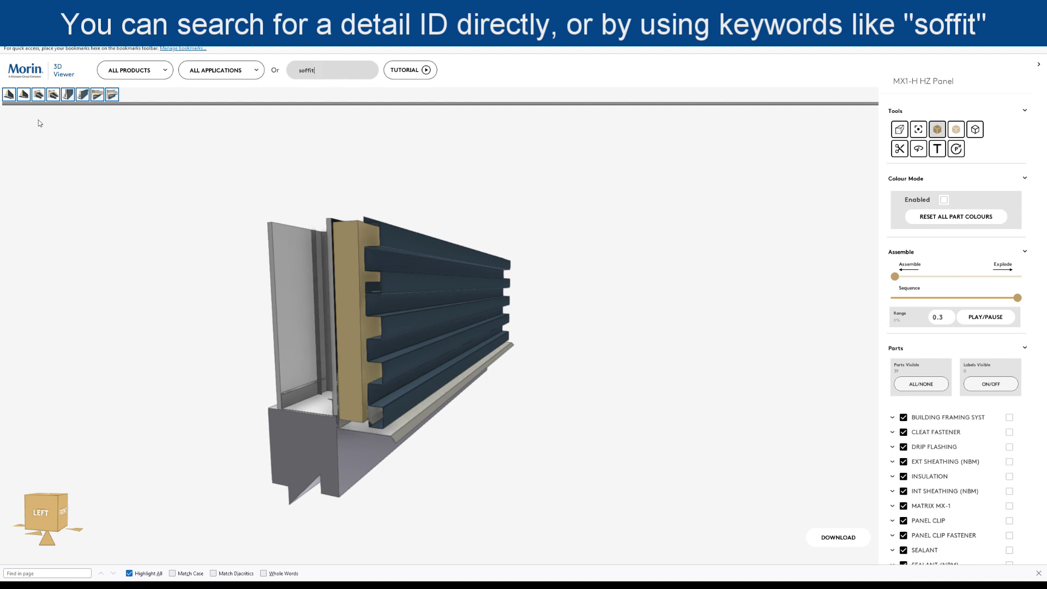
{"action": "left_click", "coordinate": [9, 95]}
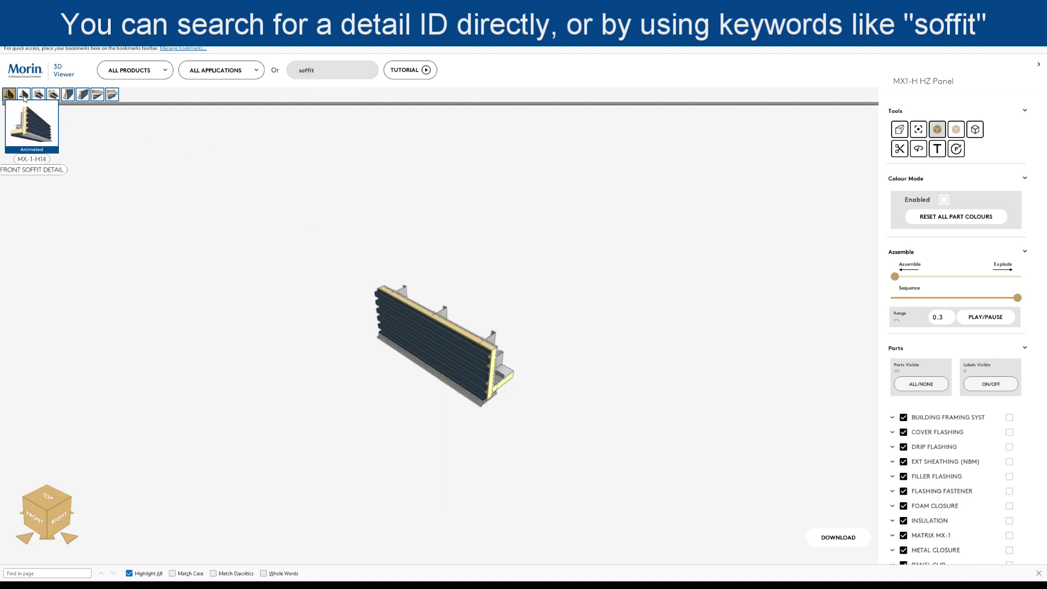
{"action": "left_click", "coordinate": [38, 95]}
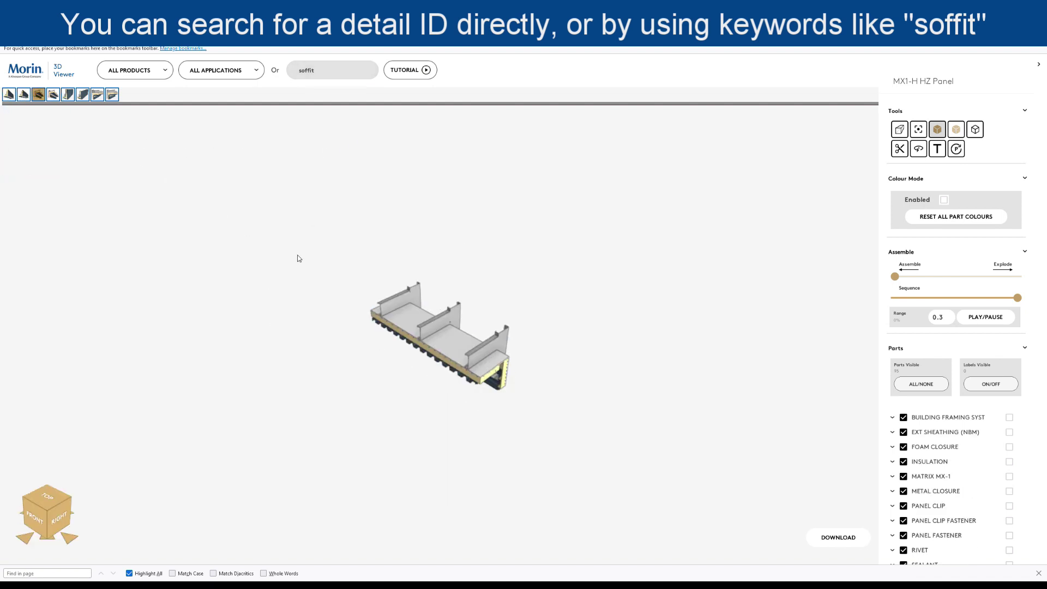
Step: Examine the underside of the soffit detail by rotating, panning and zooming around it
{"action": "left_click_drag", "start_coordinate": [423, 347], "coordinate": [373, 362]}
{"action": "scroll", "coordinate": [456, 339], "scroll_direction": "up", "scroll_amount": 5}
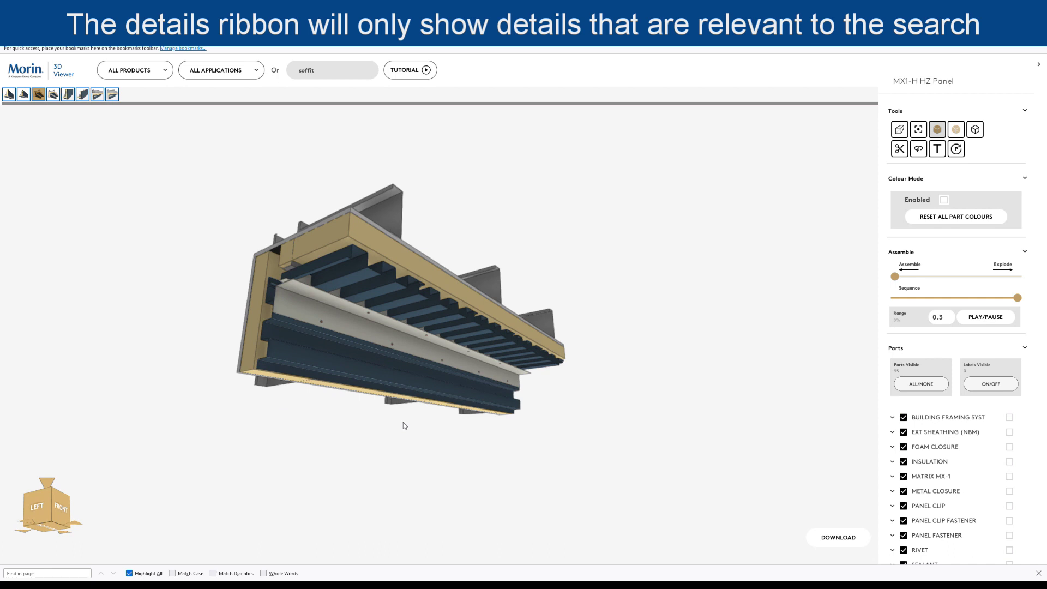
{"action": "left_click_drag", "start_coordinate": [407, 362], "coordinate": [355, 346]}
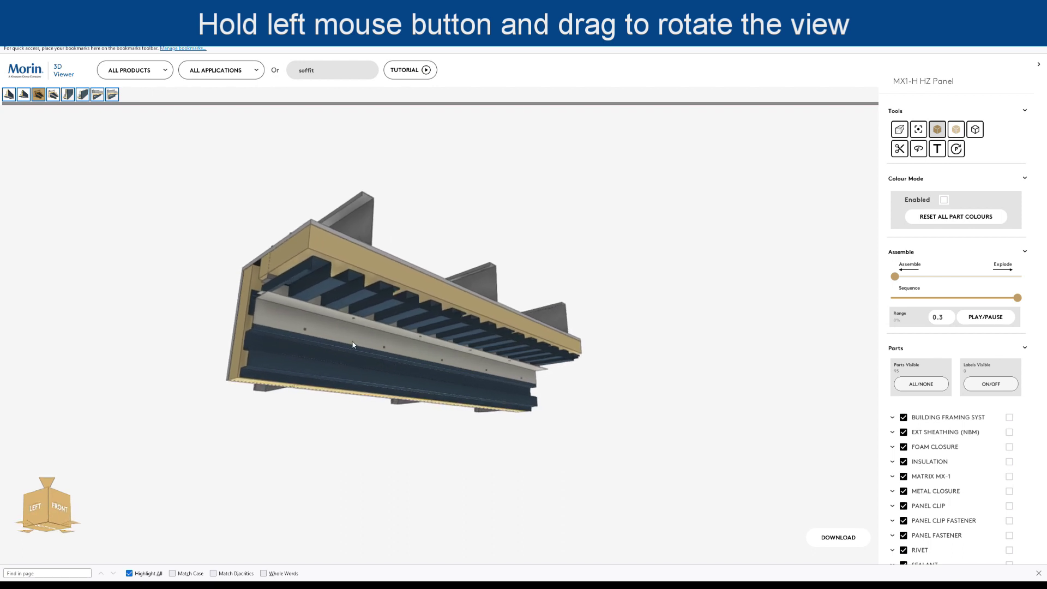
{"action": "mouse_move", "coordinate": [352, 344]}
{"action": "middle_mouse_down"}
{"action": "mouse_move", "coordinate": [374, 355]}
{"action": "mouse_move", "coordinate": [345, 331]}
{"action": "middle_mouse_up"}
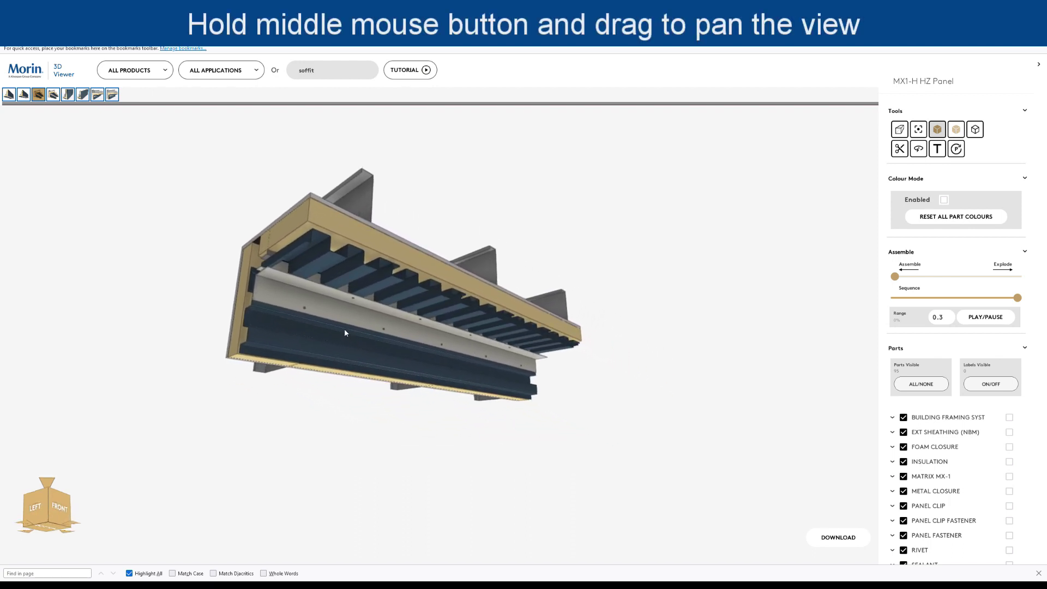
{"action": "scroll", "coordinate": [315, 275], "scroll_direction": "up", "scroll_amount": 5}
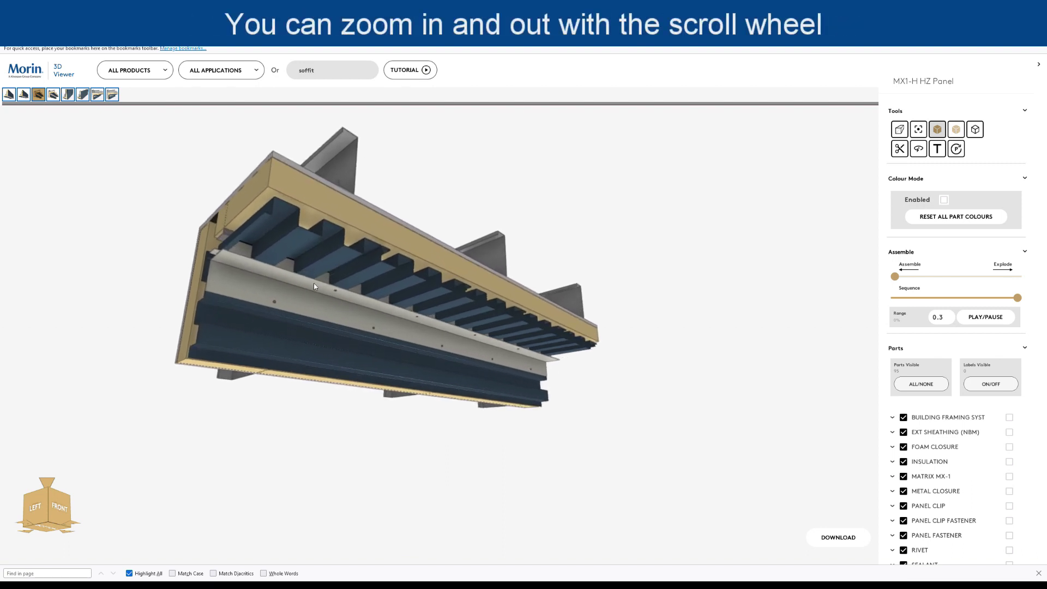
{"action": "scroll", "coordinate": [314, 283], "scroll_direction": "up", "scroll_amount": 4}
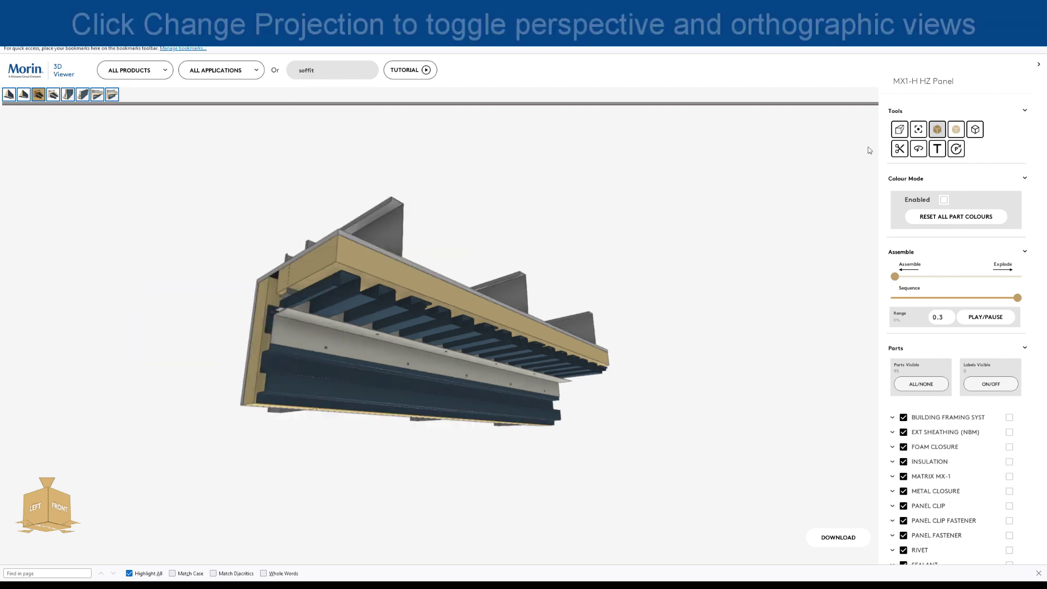
Step: Compare perspective and orthographic projection, then inspect the detail's left face up close in orthographic projection
{"action": "left_click", "coordinate": [899, 129]}
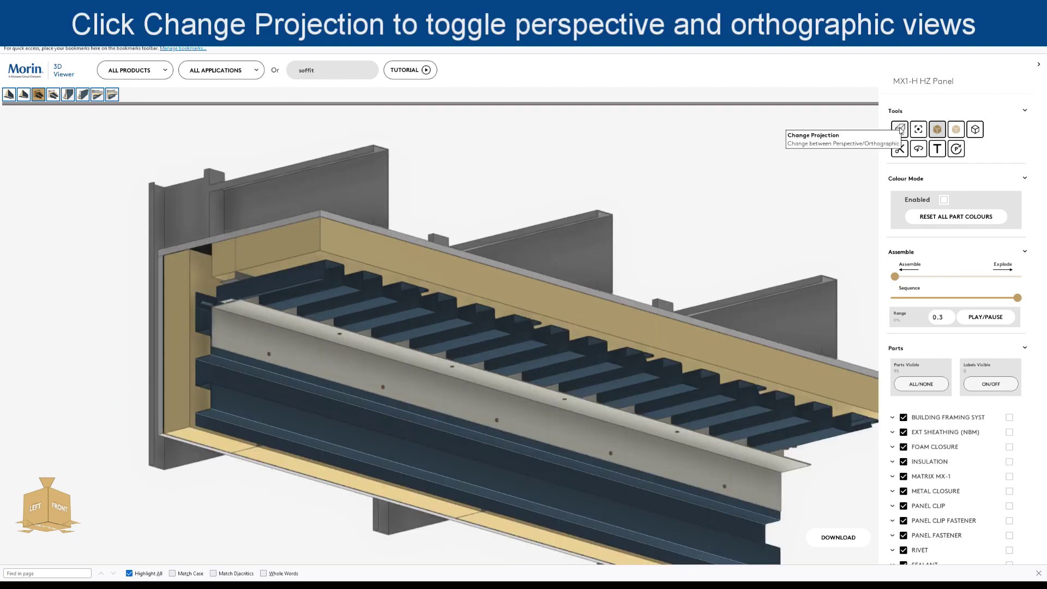
{"action": "left_click", "coordinate": [899, 130]}
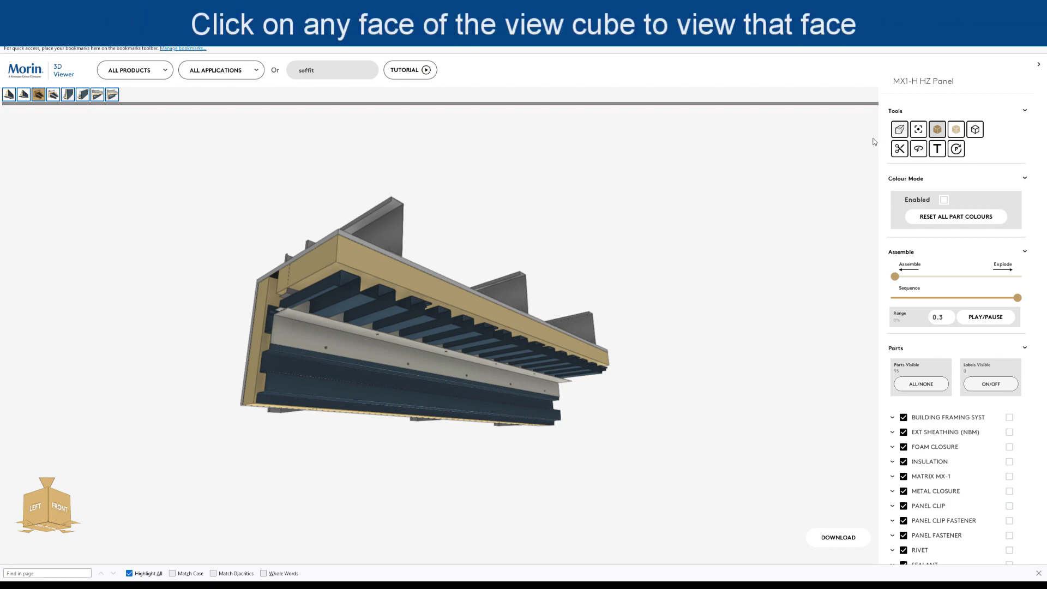
{"action": "left_click", "coordinate": [900, 130]}
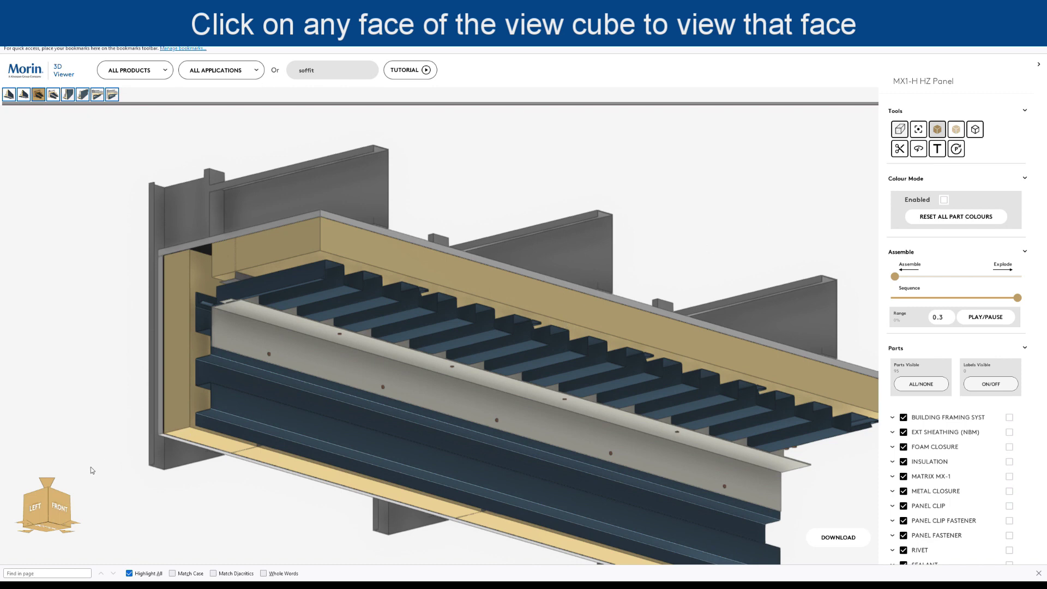
{"action": "left_click", "coordinate": [31, 509]}
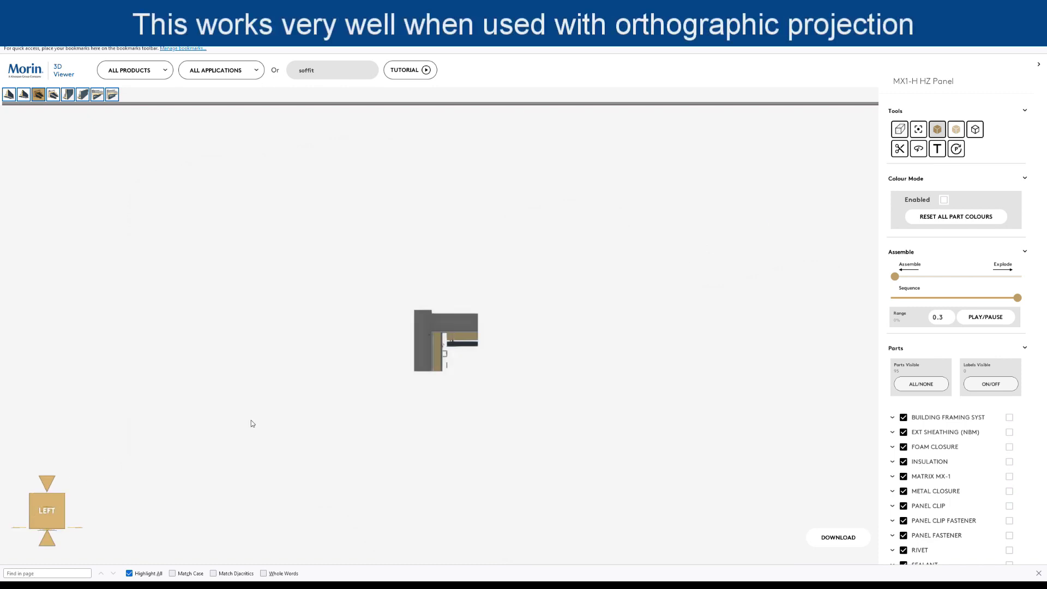
{"action": "scroll", "coordinate": [449, 348], "scroll_direction": "up", "scroll_amount": 6}
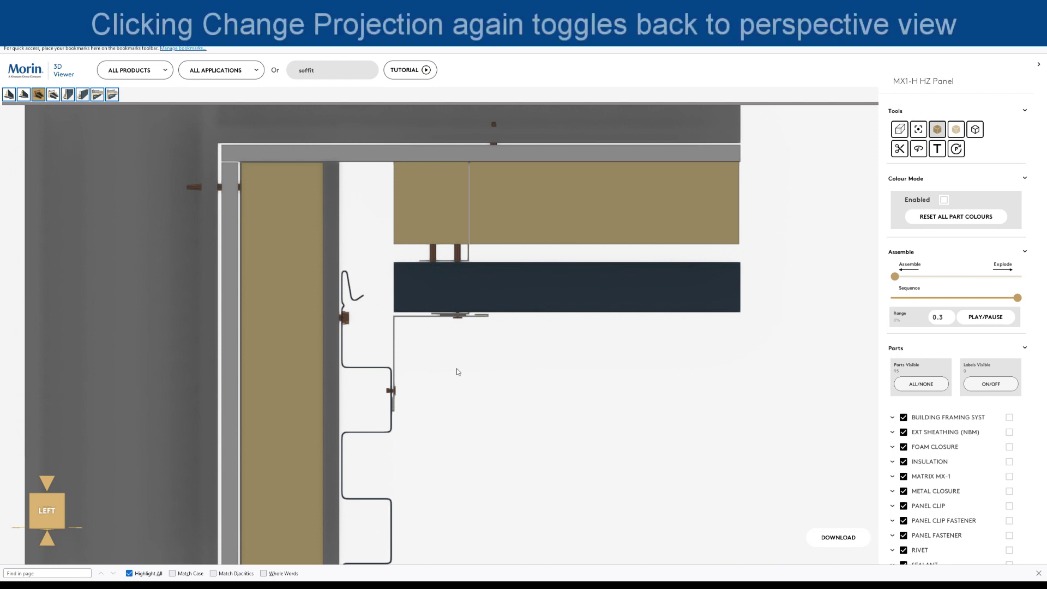
Step: Return to perspective projection and fit the whole soffit detail in the view
{"action": "left_click", "coordinate": [899, 129]}
{"action": "left_click", "coordinate": [899, 129]}
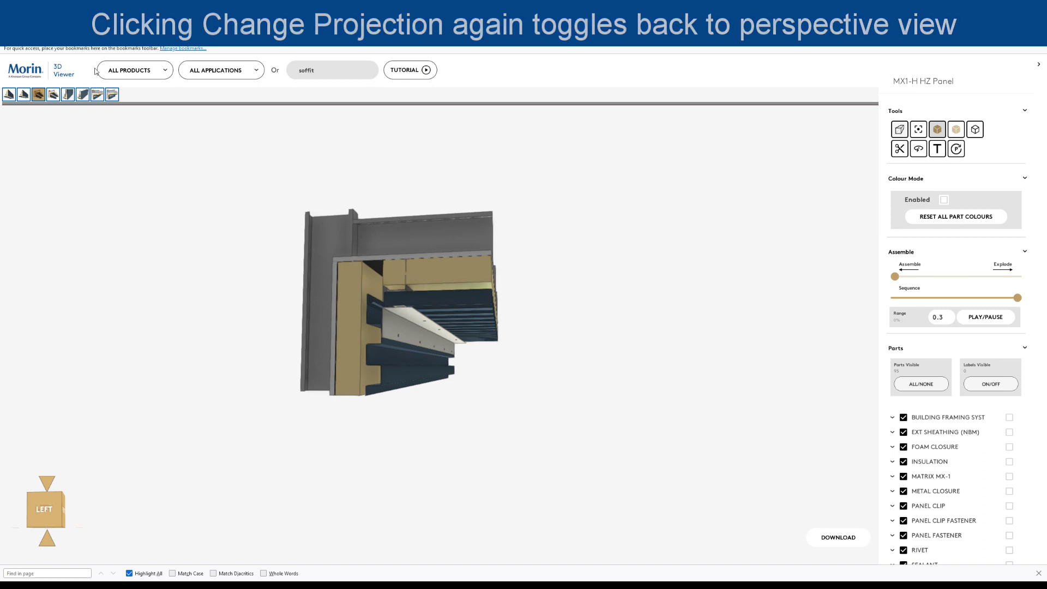
{"action": "left_click", "coordinate": [919, 131]}
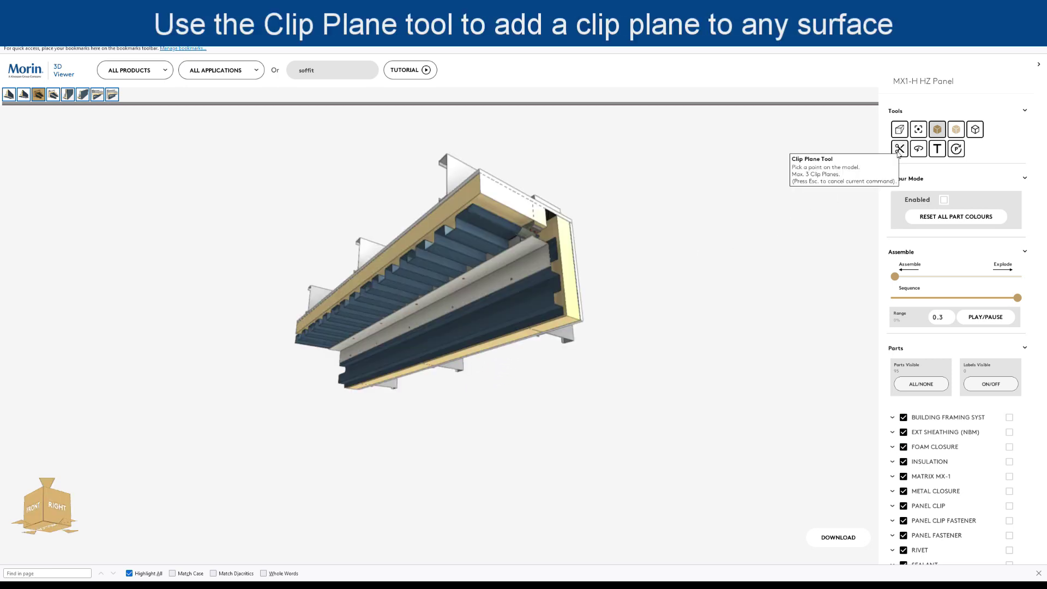
Step: Add three clip planes: on the soffit insulation's long edge, the wall insulation's end face and the underside of the wall assembly
{"action": "left_click", "coordinate": [898, 151]}
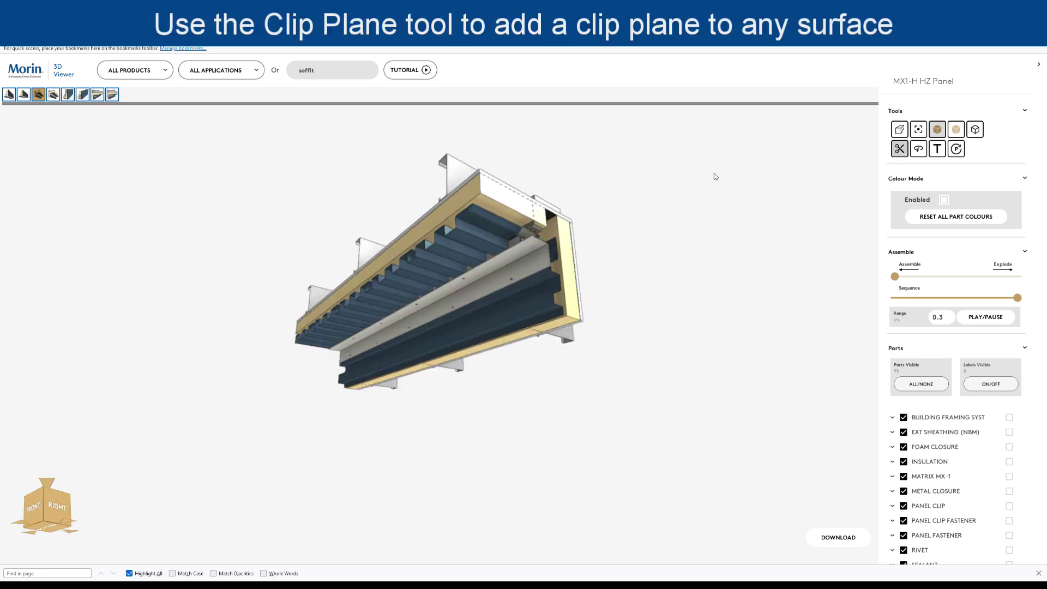
{"action": "left_click", "coordinate": [414, 231]}
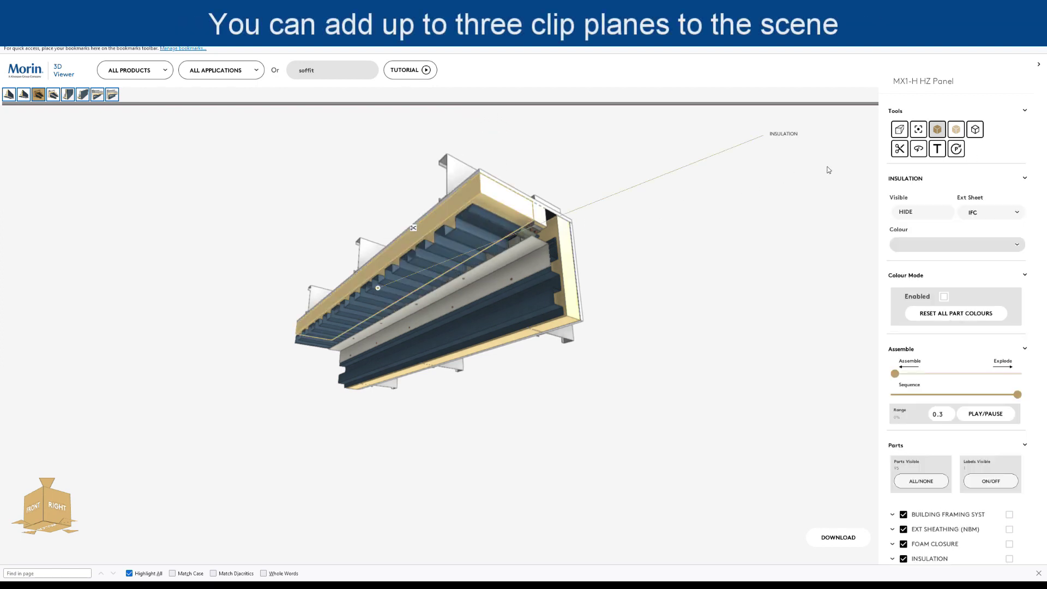
{"action": "left_click", "coordinate": [899, 149]}
{"action": "left_click", "coordinate": [567, 254]}
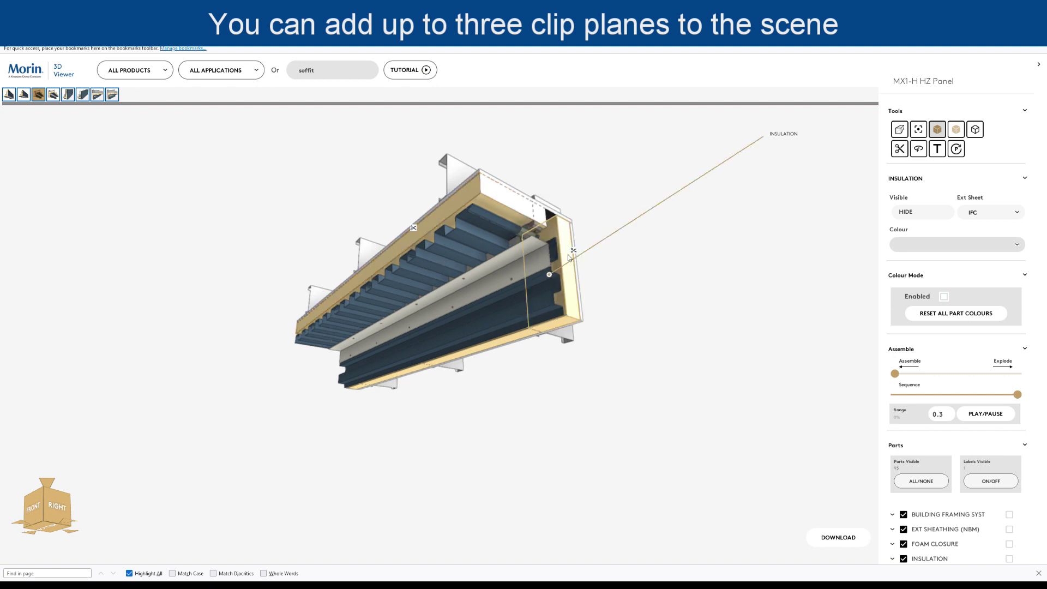
{"action": "left_click", "coordinate": [899, 149]}
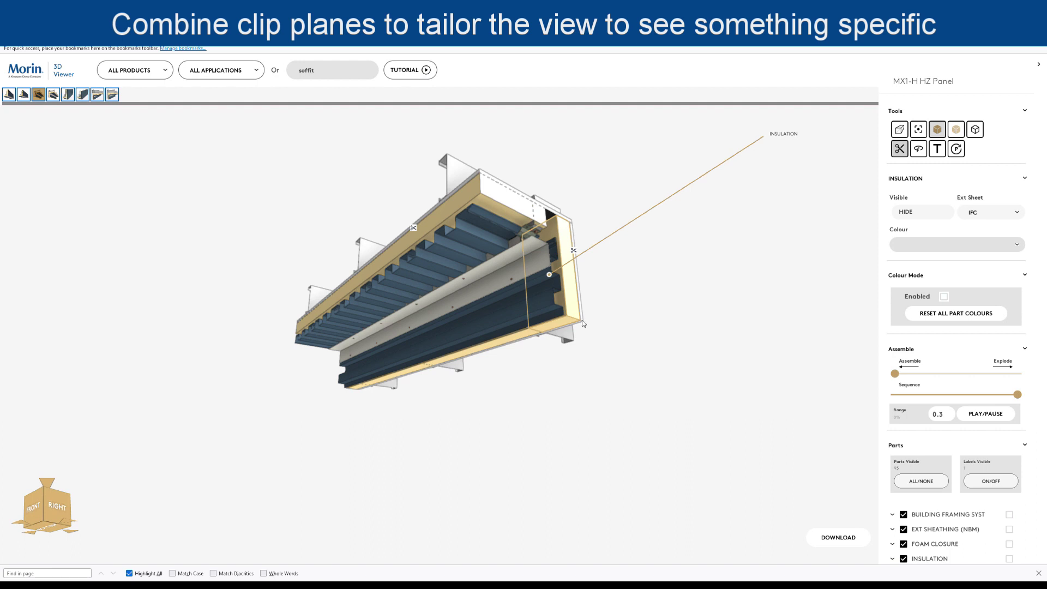
{"action": "left_click", "coordinate": [494, 347]}
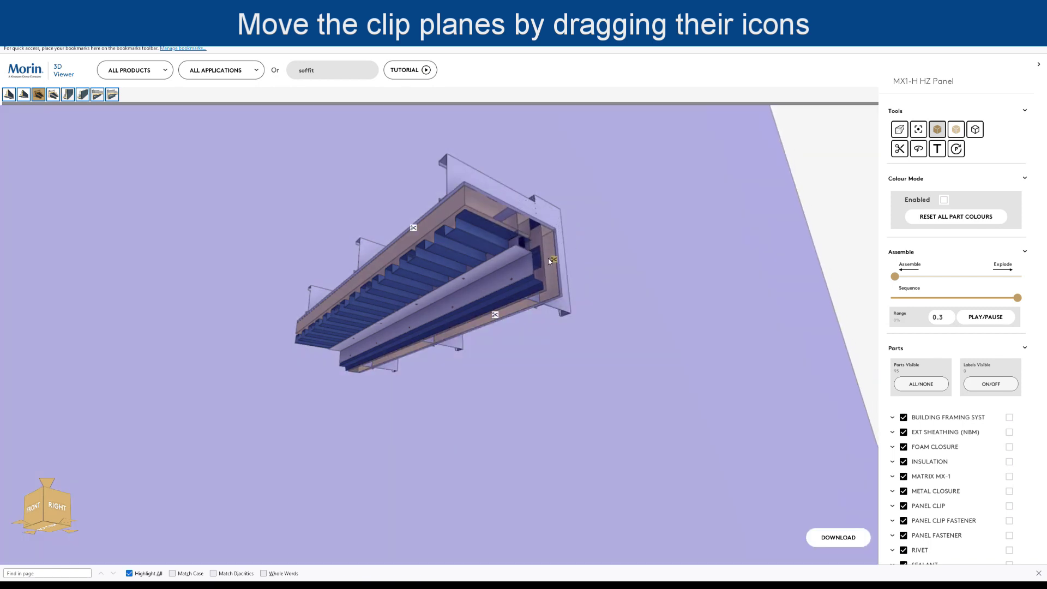
Step: Move the end-face clip plane inward along the detail and reposition the clip plane on the soffit's long edge
{"action": "left_click_drag", "start_coordinate": [550, 261], "coordinate": [504, 280]}
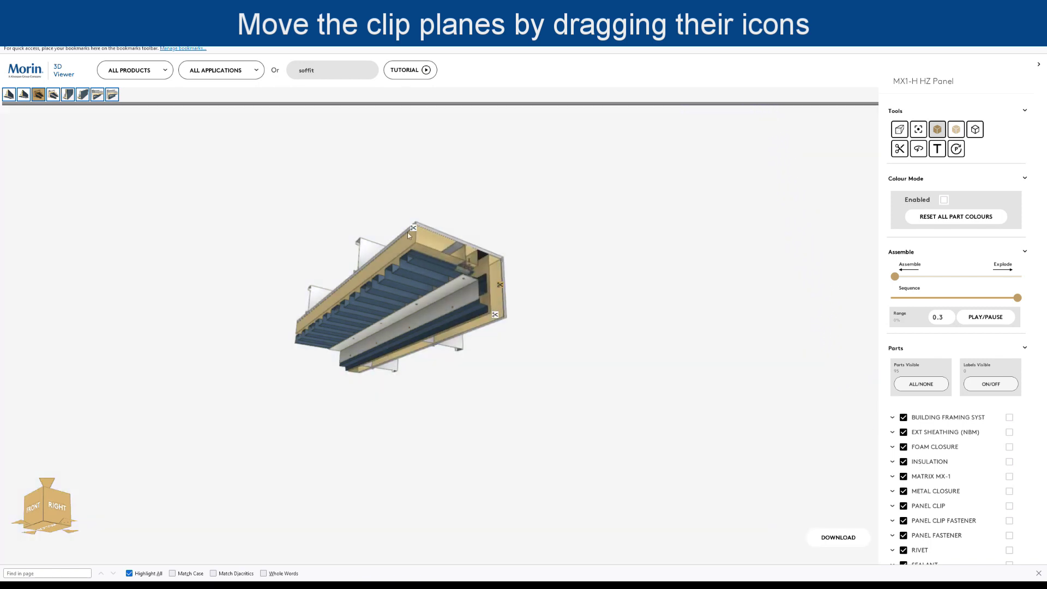
{"action": "left_click_drag", "start_coordinate": [413, 227], "coordinate": [448, 234]}
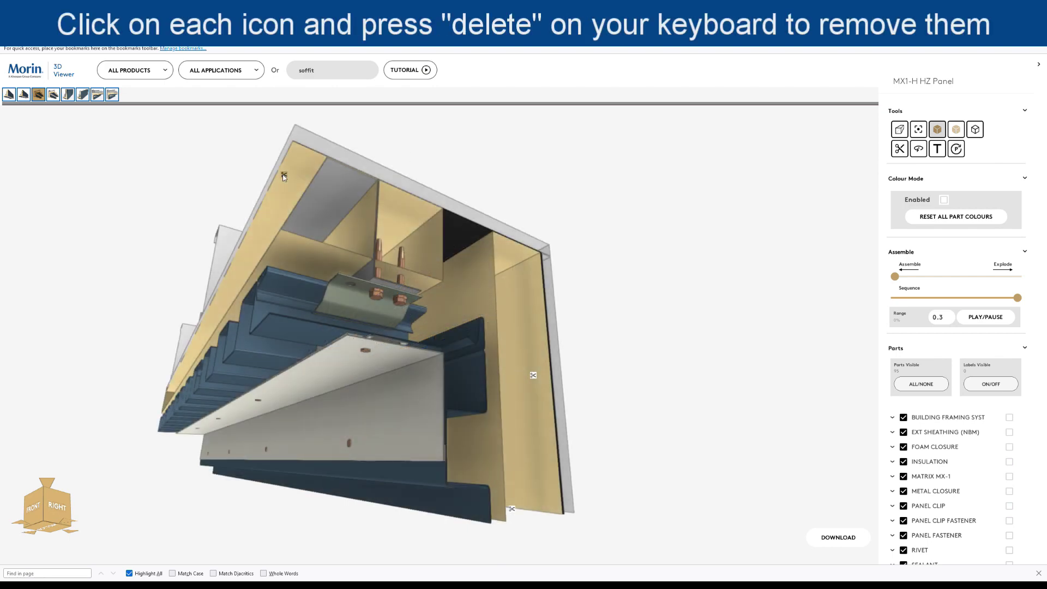
Step: Delete all three clip planes from the soffit detail
{"action": "left_click", "coordinate": [284, 175]}
{"action": "key", "text": "Delete"}
{"action": "left_click", "coordinate": [510, 509]}
{"action": "key", "text": "Delete"}
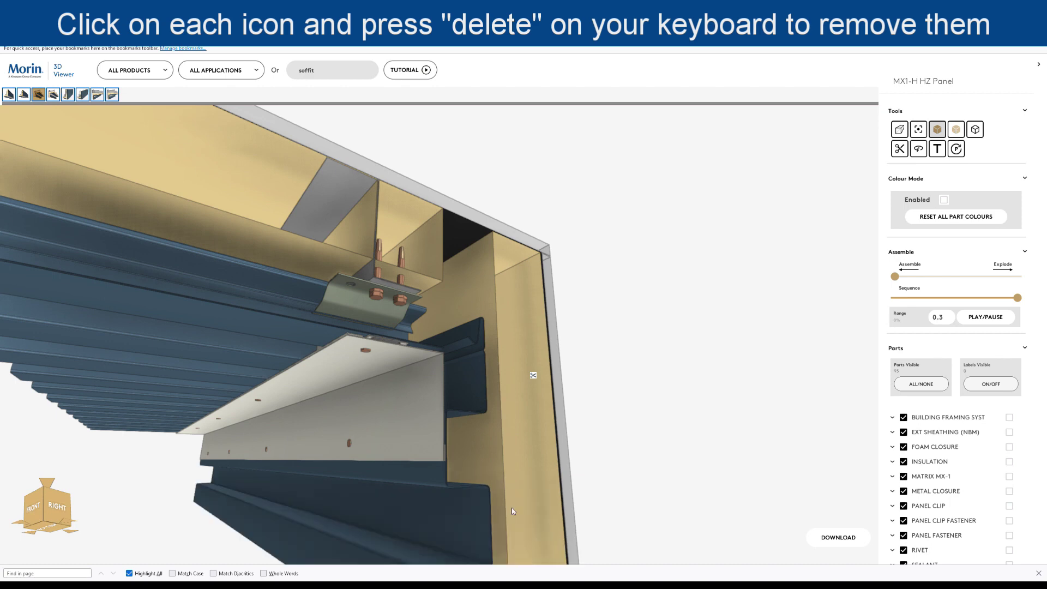
{"action": "left_click", "coordinate": [532, 377]}
{"action": "key", "text": "Delete"}
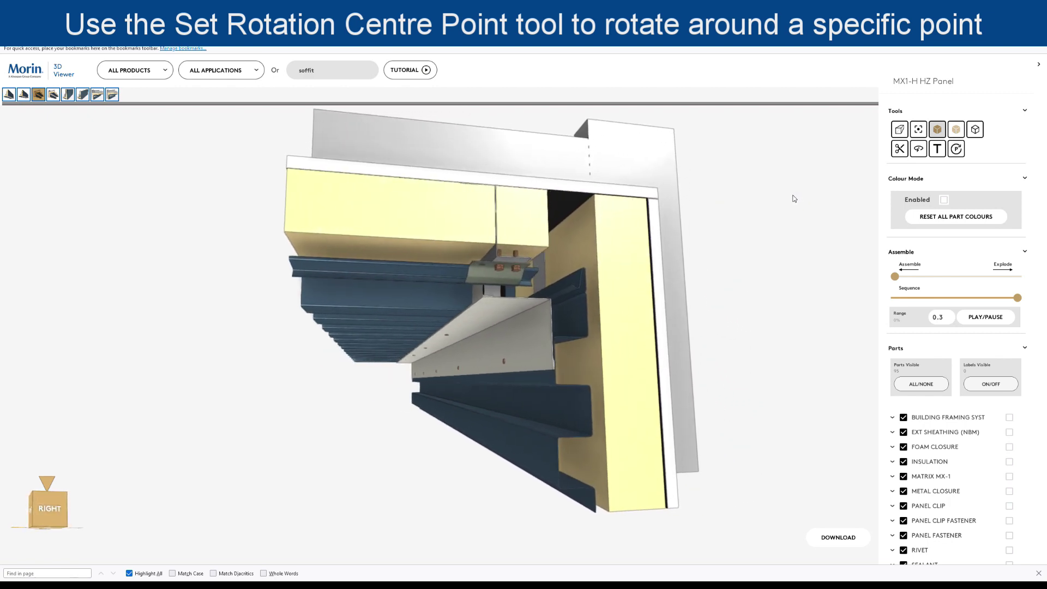
Step: Set the rotation centre point on the panel clip and rotate the model around it
{"action": "left_click", "coordinate": [918, 148]}
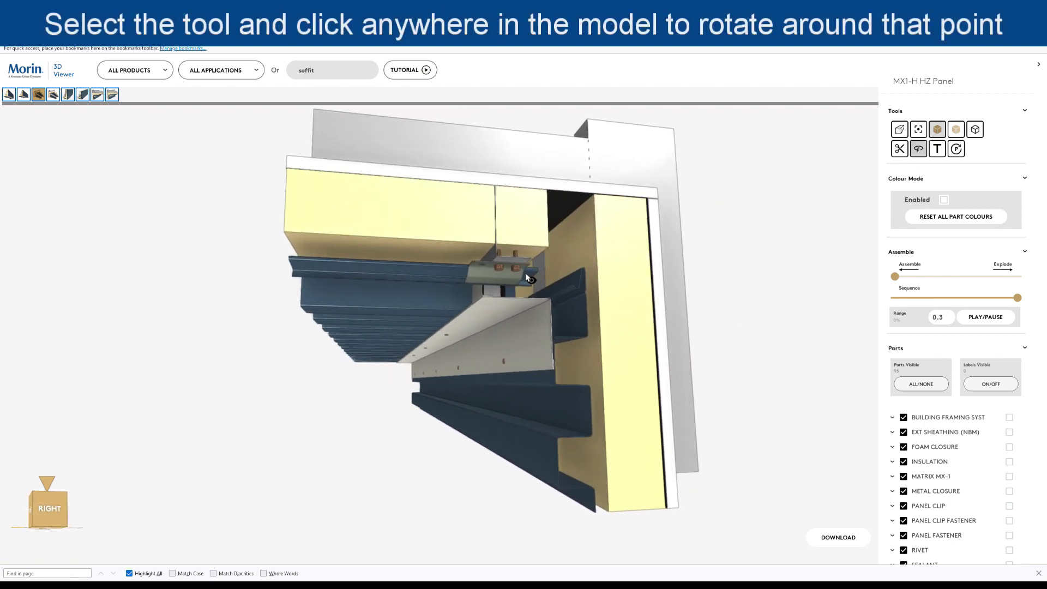
{"action": "left_click", "coordinate": [501, 279]}
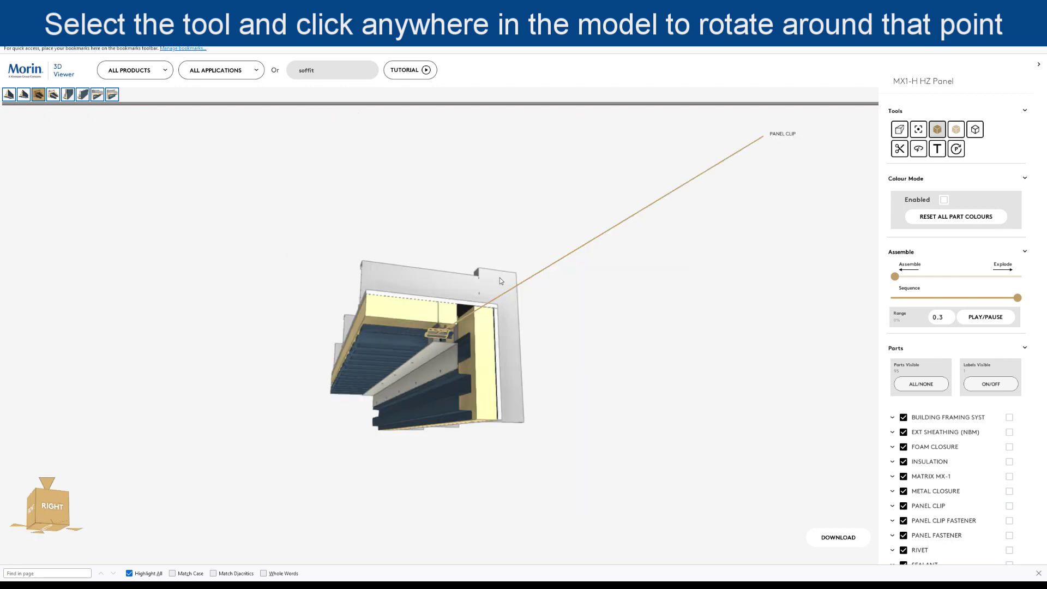
{"action": "left_click", "coordinate": [429, 332]}
{"action": "left_click_drag", "start_coordinate": [433, 339], "coordinate": [396, 340]}
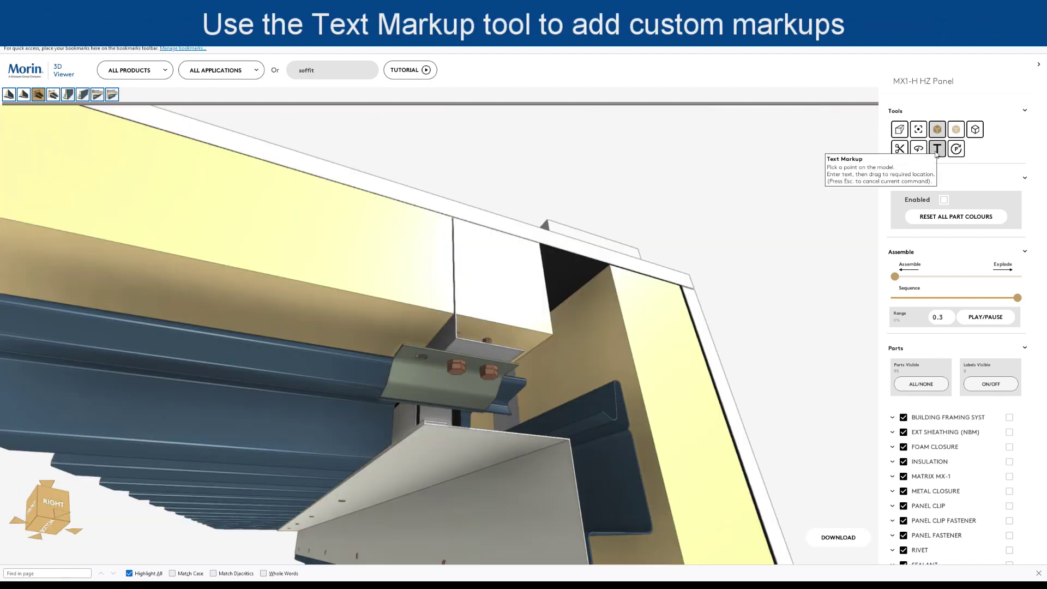
Step: Add a text markup reading "What's this?" to the panel clip's fastener, with its label placed clear of the detail
{"action": "left_click", "coordinate": [936, 146]}
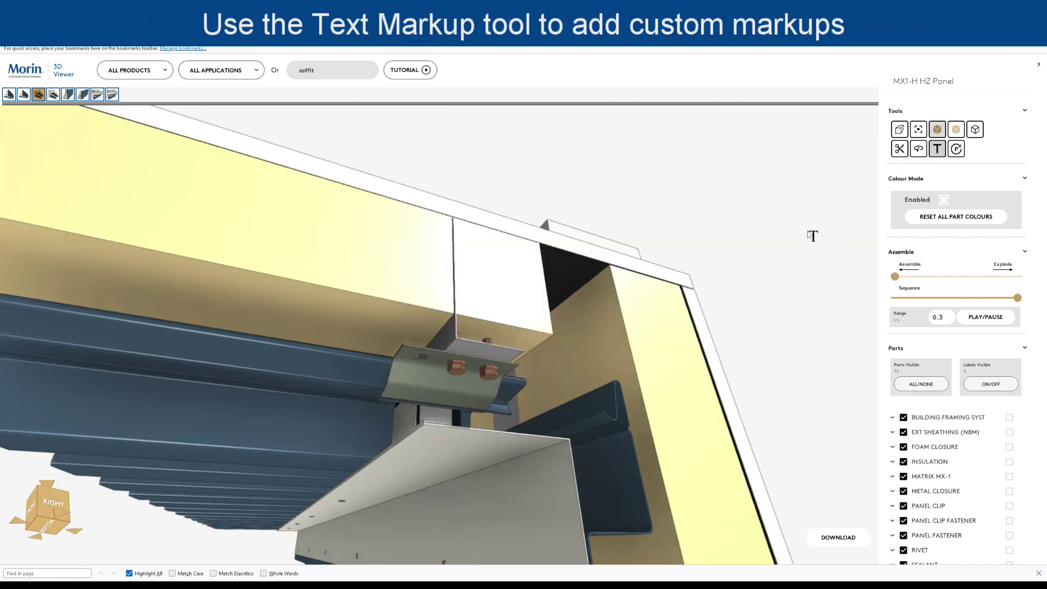
{"action": "left_click", "coordinate": [492, 375]}
{"action": "type", "text": "What's this?"}
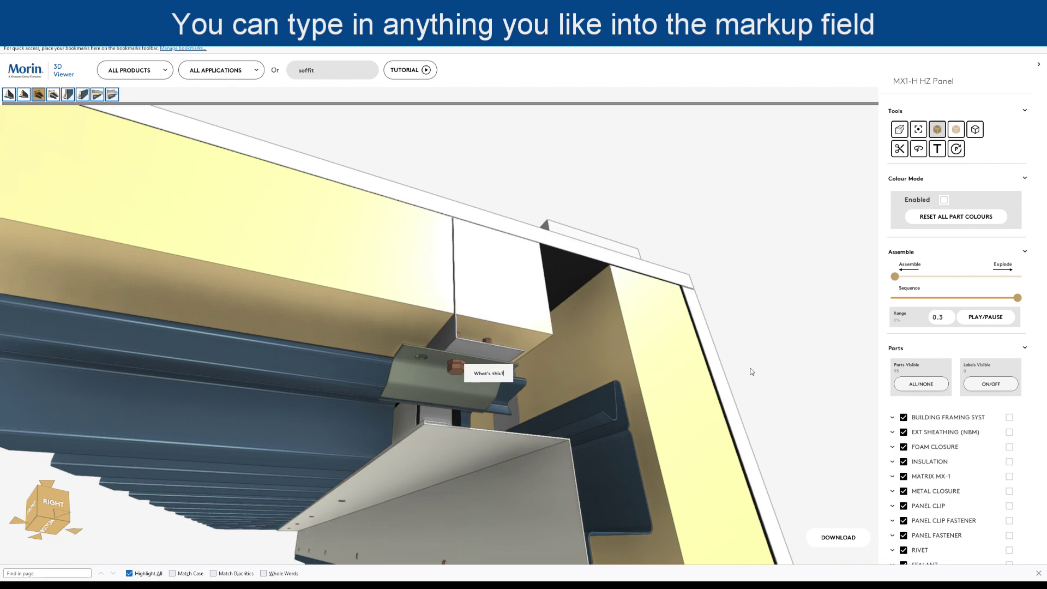
{"action": "left_click_drag", "start_coordinate": [494, 373], "coordinate": [672, 217]}
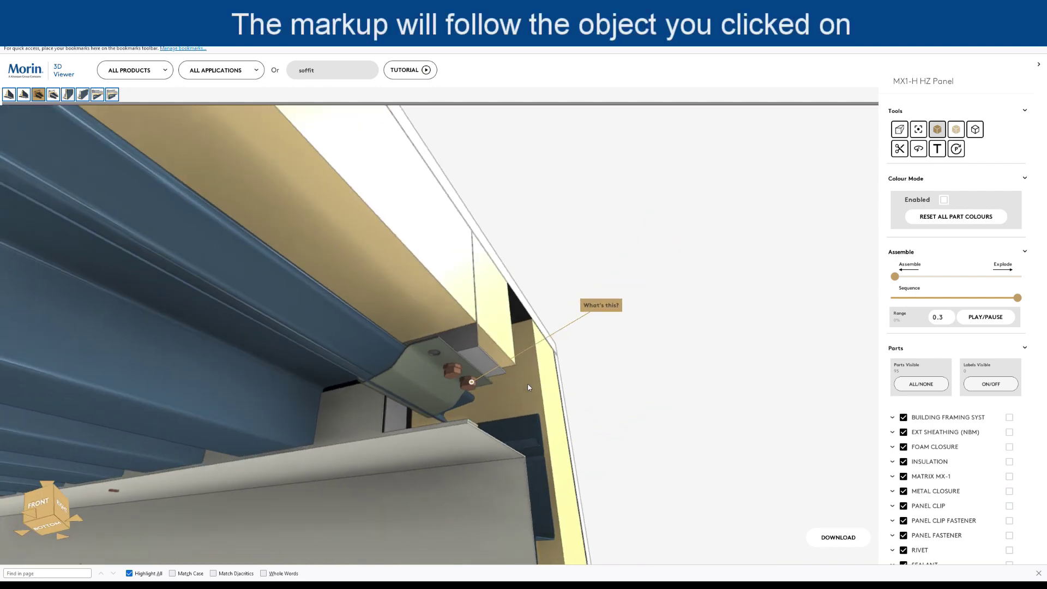
{"action": "left_click_drag", "start_coordinate": [527, 384], "coordinate": [481, 381]}
{"action": "scroll", "coordinate": [486, 384], "scroll_direction": "up", "scroll_amount": 3}
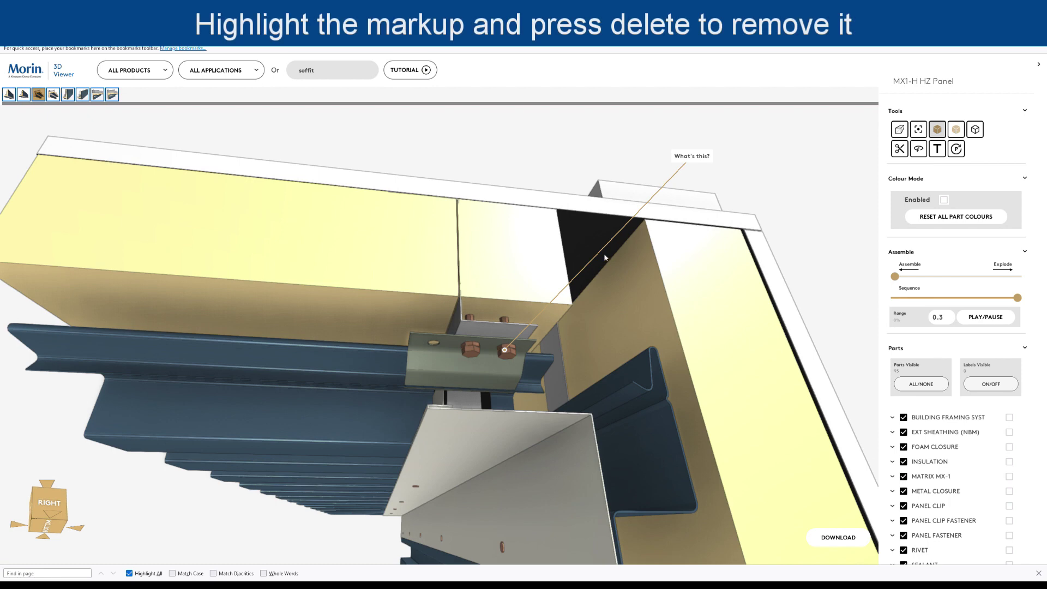
Step: Delete the "What's this?" text markup from the model
{"action": "left_click", "coordinate": [693, 156]}
{"action": "key", "text": "Delete"}
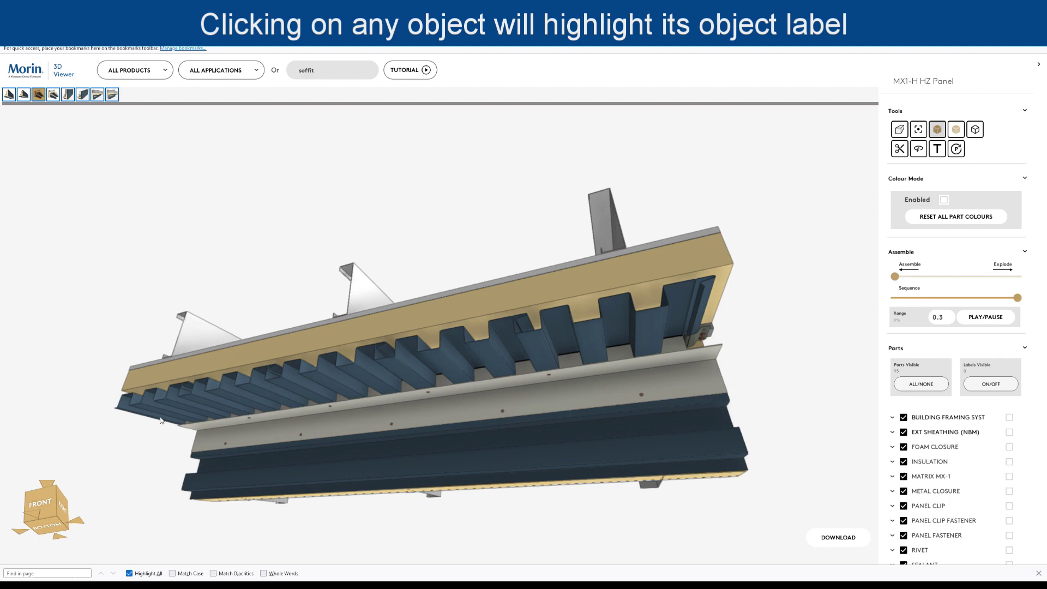
Step: Highlight MATRIX MX-1 soffit panels one after another in the model, starting at the far end, to show their labels
{"action": "left_click", "coordinate": [160, 420]}
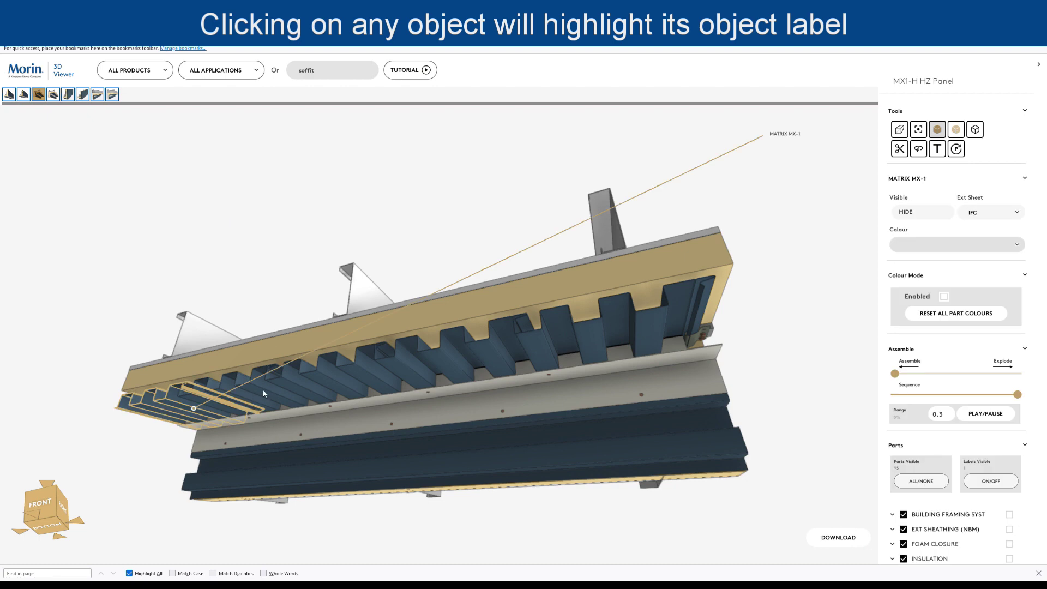
{"action": "left_click", "coordinate": [263, 390]}
{"action": "left_click", "coordinate": [367, 375]}
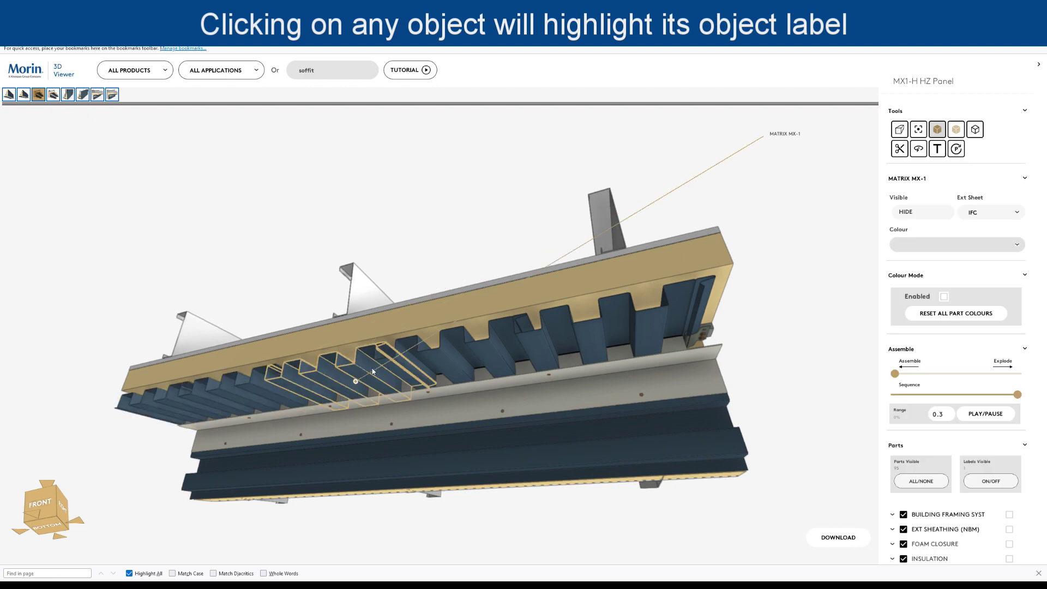
Step: Expand the MATRIX MX-1 group in the parts list and highlight three consecutive panels from it
{"action": "scroll", "coordinate": [921, 523], "scroll_direction": "down", "scroll_amount": 1}
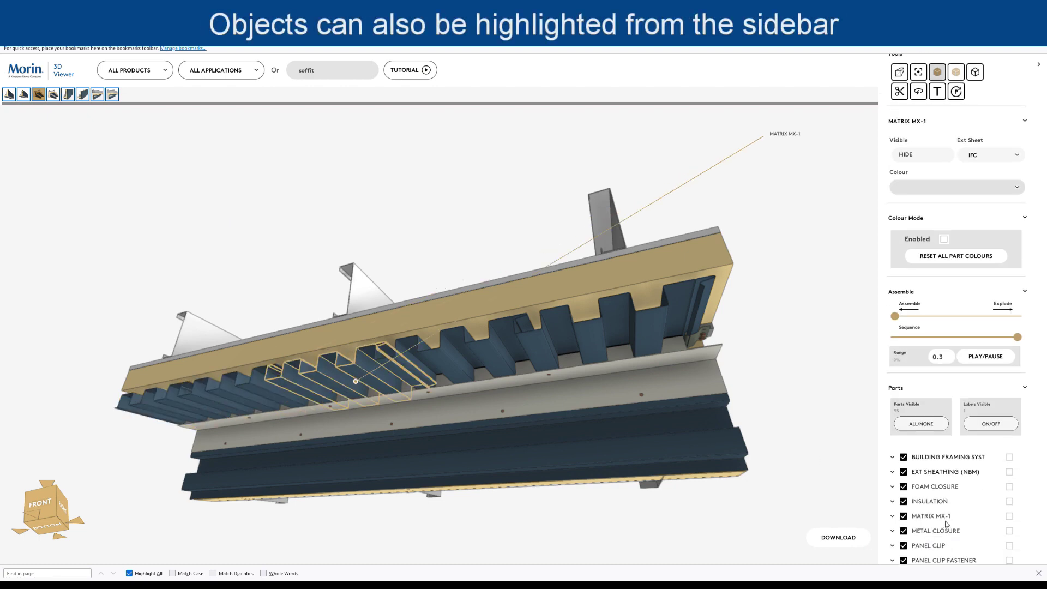
{"action": "left_click", "coordinate": [893, 515]}
{"action": "scroll", "coordinate": [922, 490], "scroll_direction": "down", "scroll_amount": 2}
{"action": "left_click", "coordinate": [940, 446]}
{"action": "left_click", "coordinate": [939, 461]}
{"action": "left_click", "coordinate": [938, 476]}
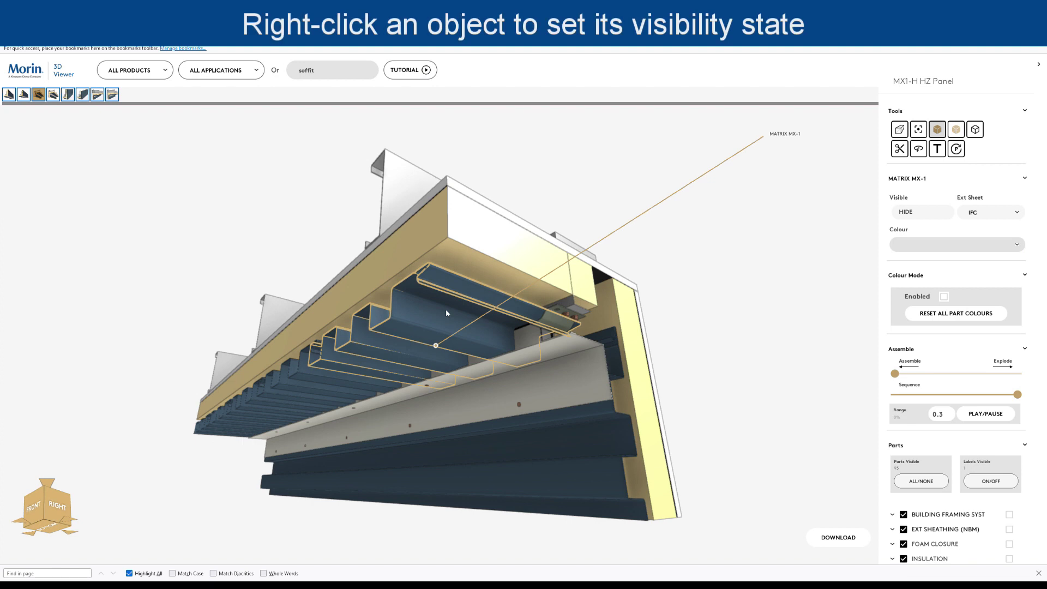
Step: Set the visibility of the highlighted MATRIX MX-1 soffit panel to Translucent and then to Hidden
{"action": "right_click", "coordinate": [446, 309]}
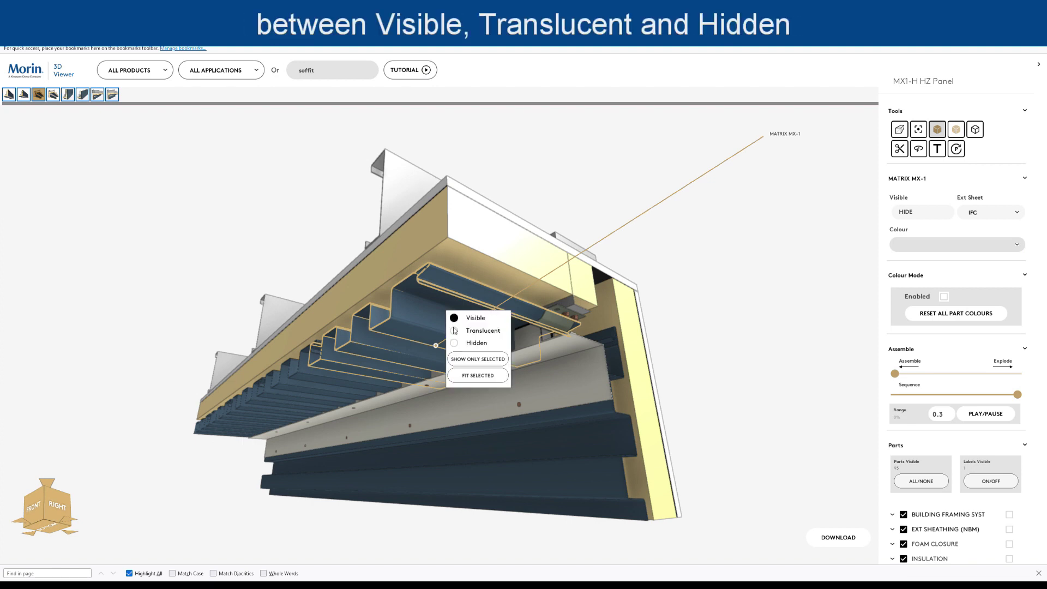
{"action": "left_click", "coordinate": [455, 332]}
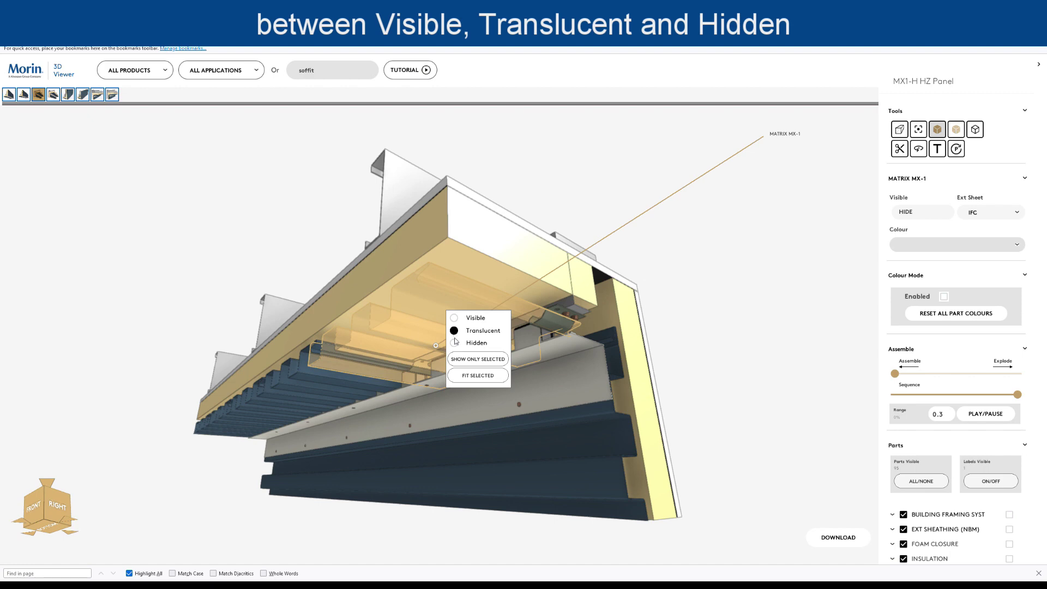
{"action": "left_click", "coordinate": [455, 344]}
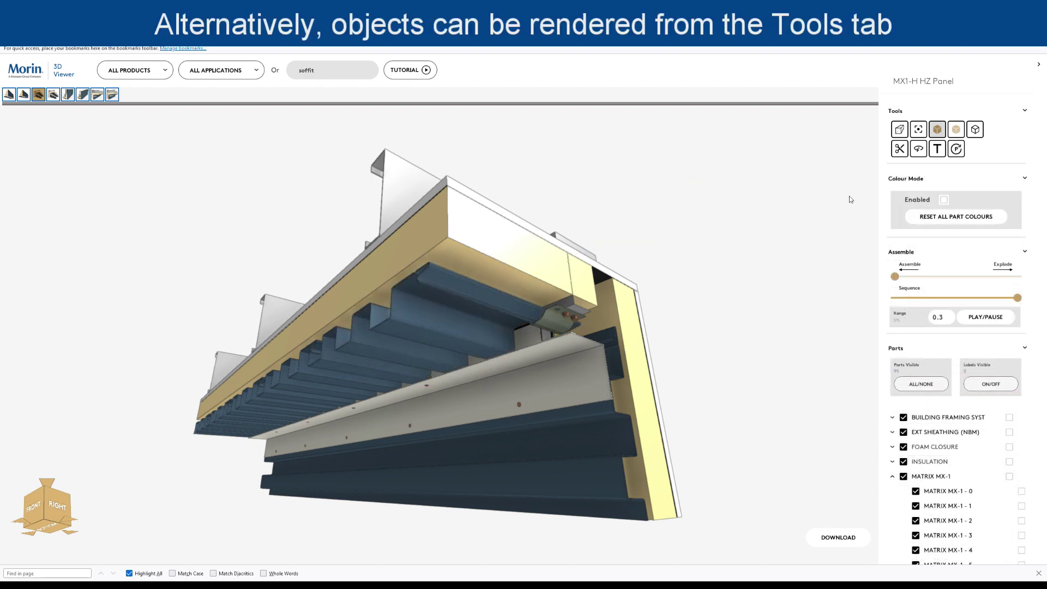
Step: Render all parts of the detail as translucent and then as outlines
{"action": "left_click", "coordinate": [957, 131]}
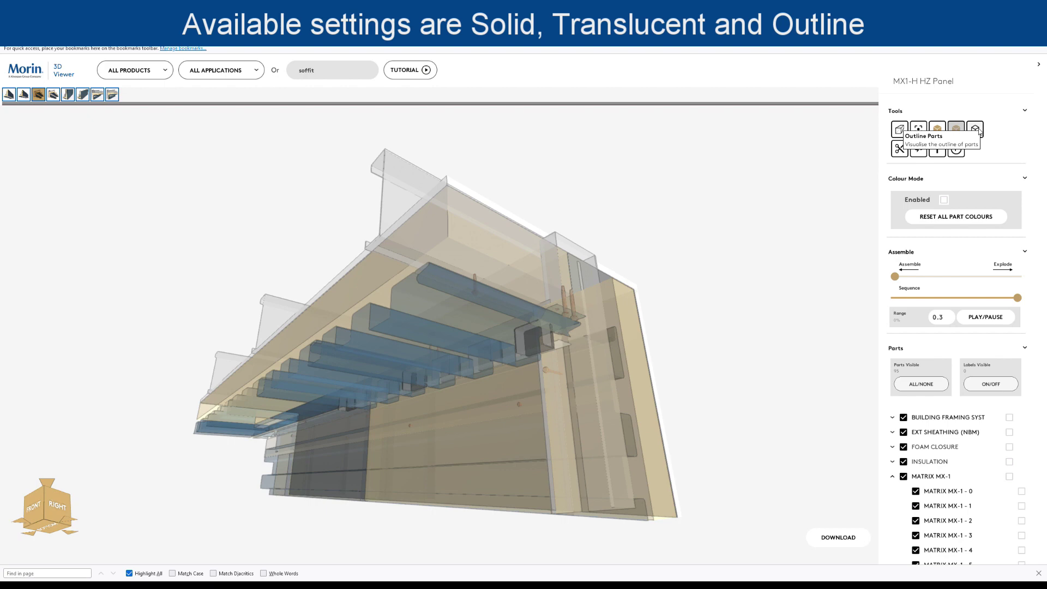
{"action": "left_click", "coordinate": [979, 132]}
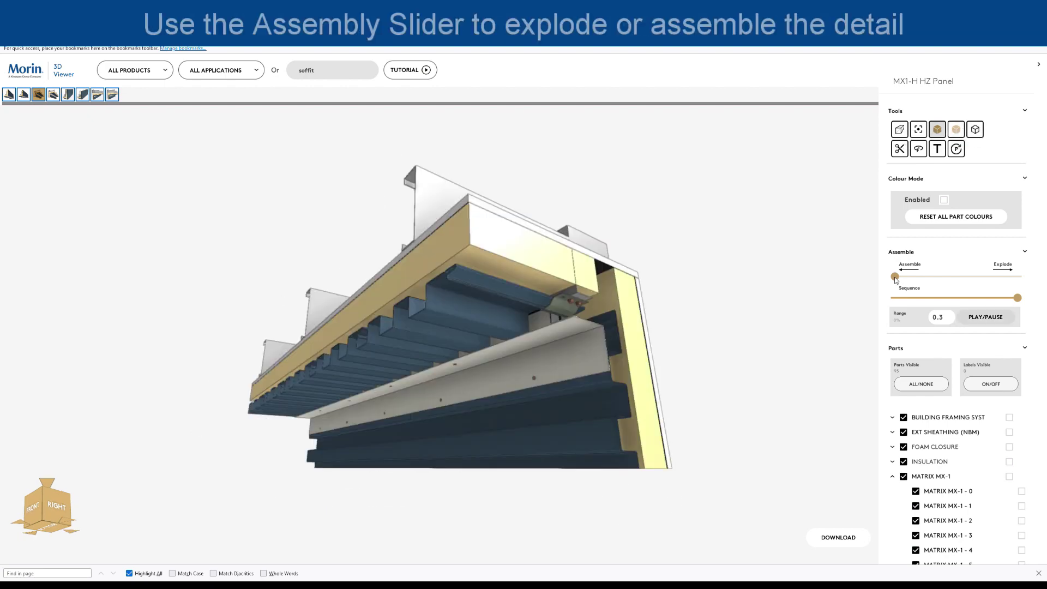
Step: Explode the detail fully and run through its assembly sequence, first by automatic playback and then by manual scrubbing
{"action": "left_click_drag", "start_coordinate": [894, 277], "coordinate": [1036, 280]}
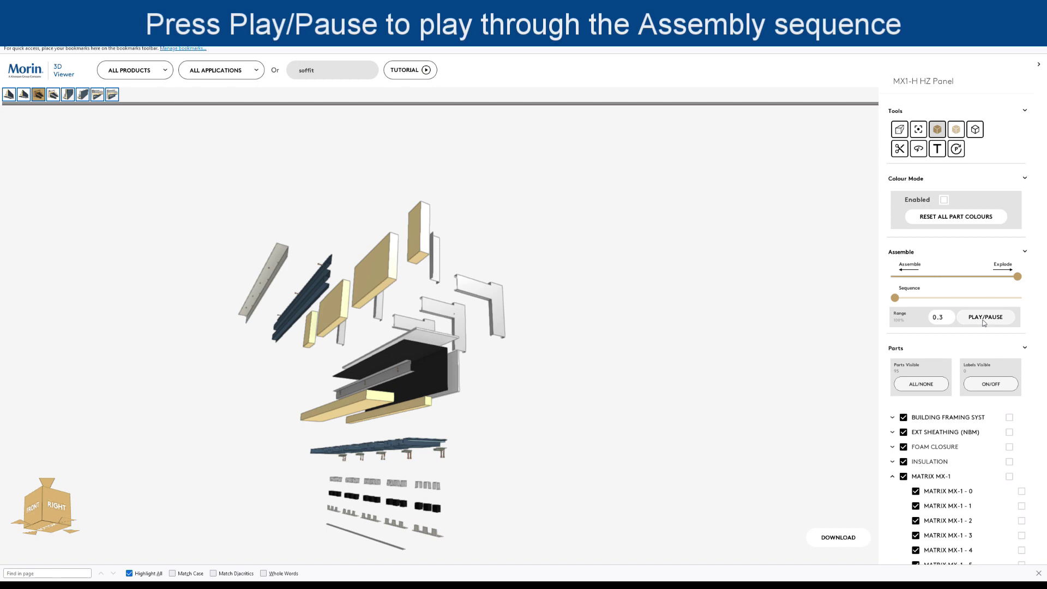
{"action": "left_click", "coordinate": [983, 321]}
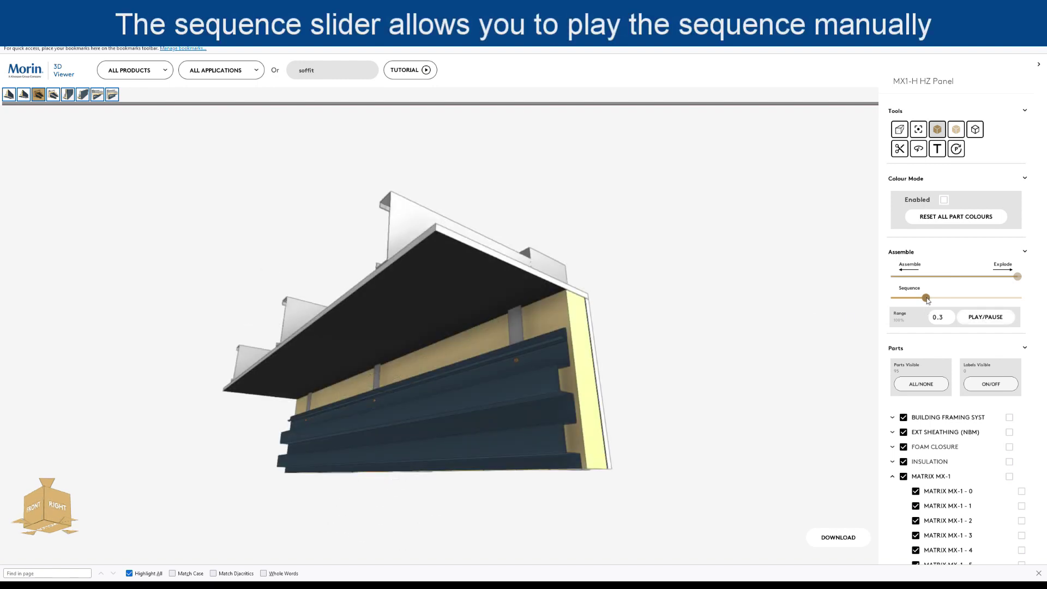
{"action": "left_click_drag", "start_coordinate": [927, 299], "coordinate": [930, 304]}
{"action": "left_click_drag", "start_coordinate": [928, 304], "coordinate": [927, 303]}
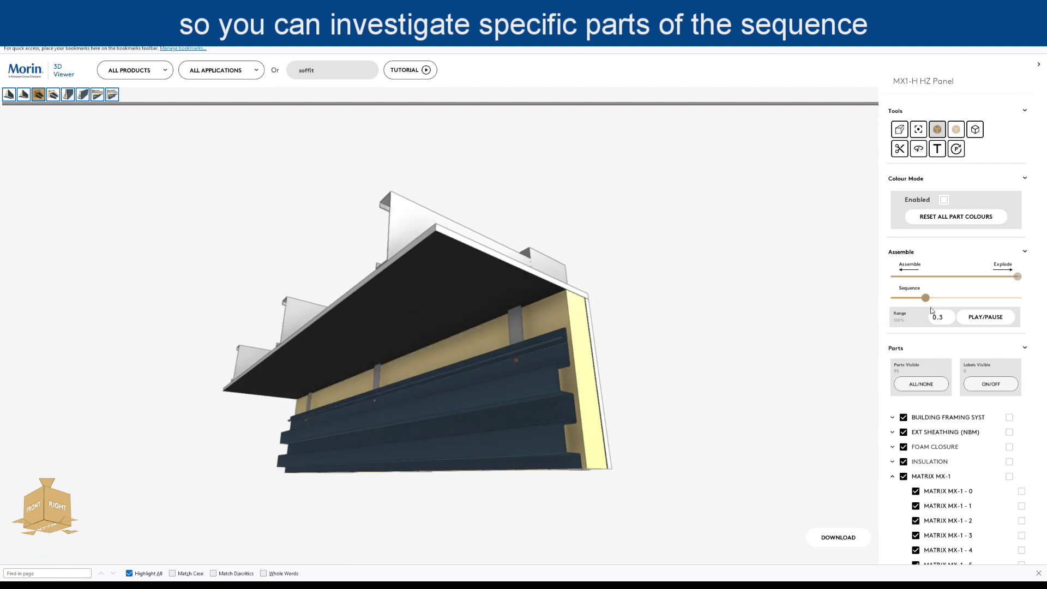
Step: Set the assembly sequence's Range to 5 and play the sequence
{"action": "double_click", "coordinate": [938, 318]}
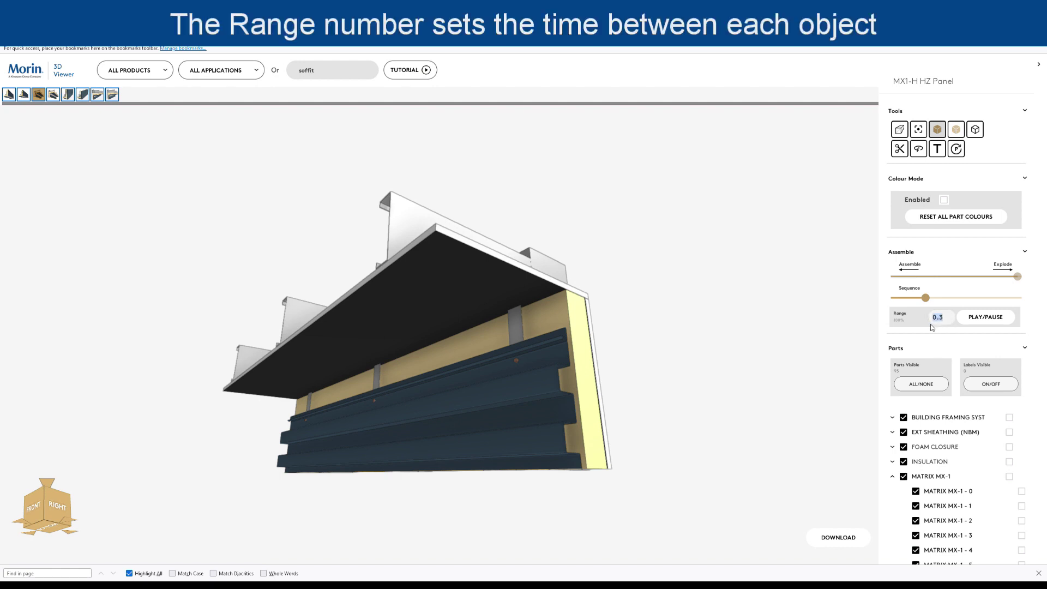
{"action": "type", "text": "5"}
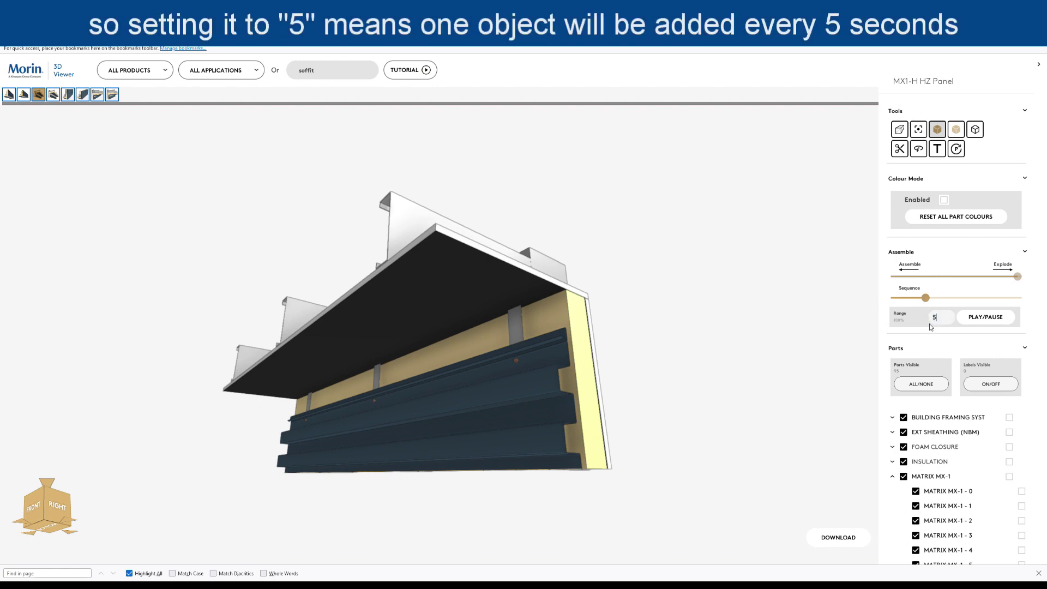
{"action": "left_click", "coordinate": [985, 321]}
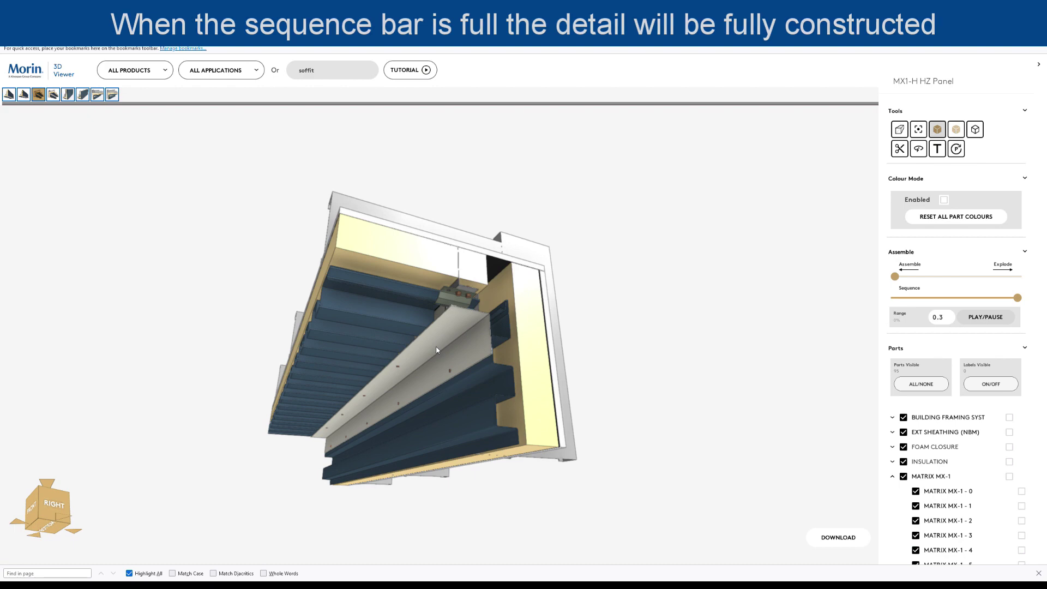
Step: Enable Colour Mode and apply the Redwood colour to all the soffit panels
{"action": "left_click", "coordinate": [945, 200]}
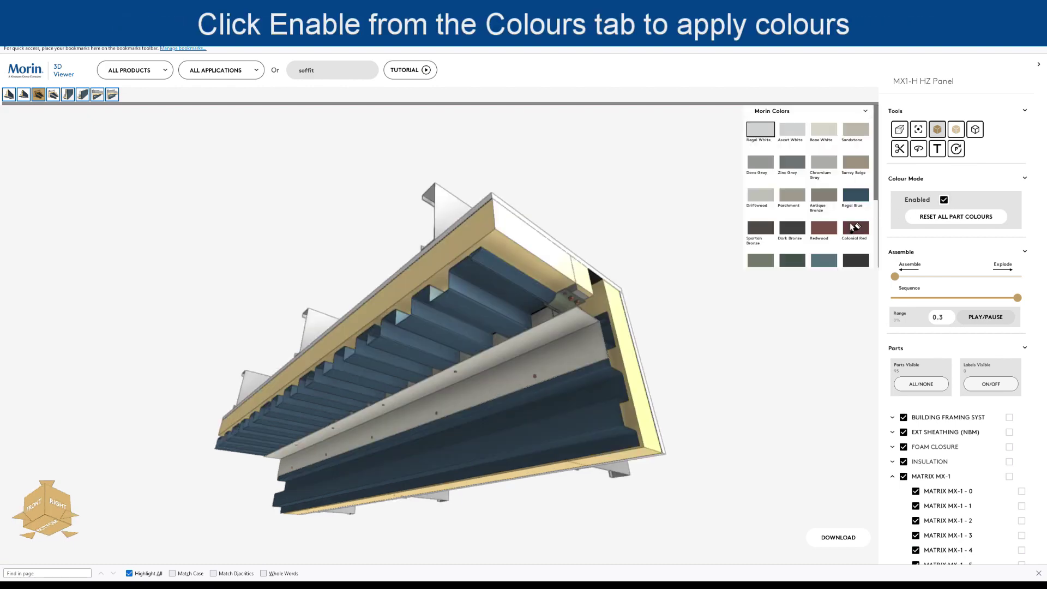
{"action": "left_click", "coordinate": [824, 228]}
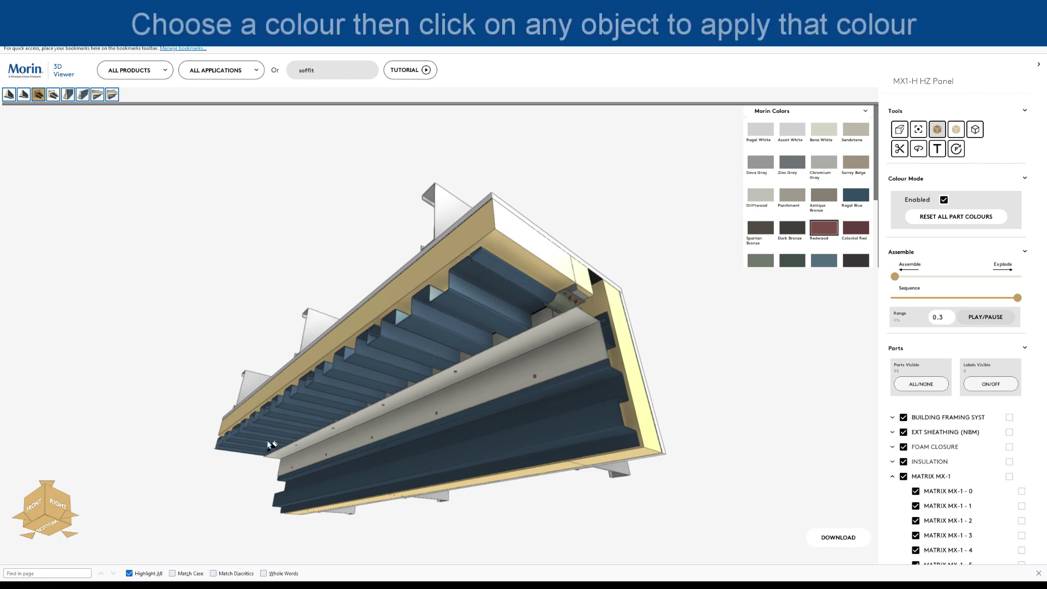
{"action": "left_click", "coordinate": [305, 410]}
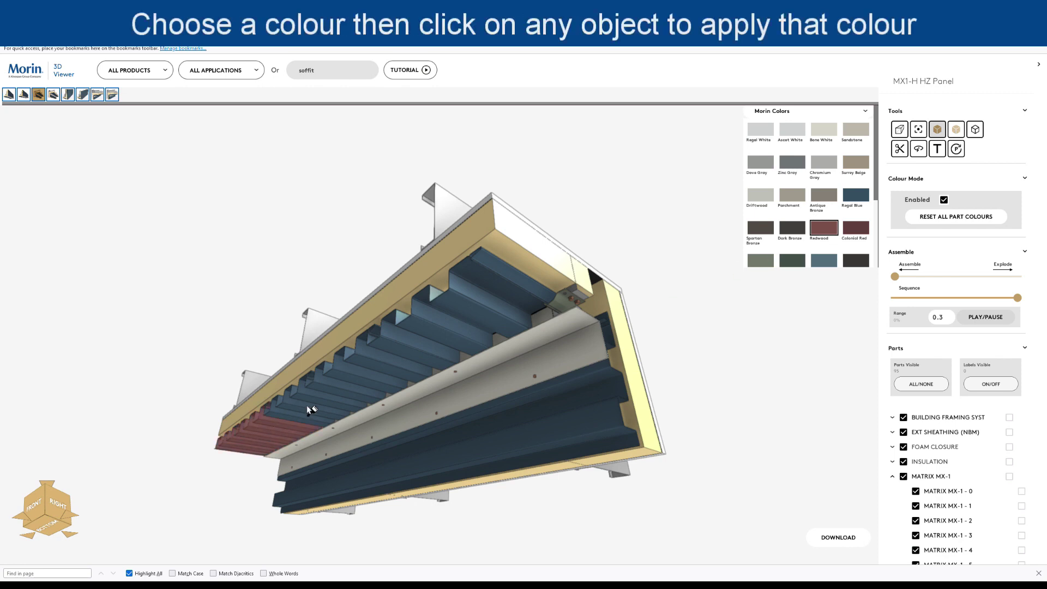
{"action": "left_click", "coordinate": [311, 404]}
{"action": "left_click", "coordinate": [364, 375]}
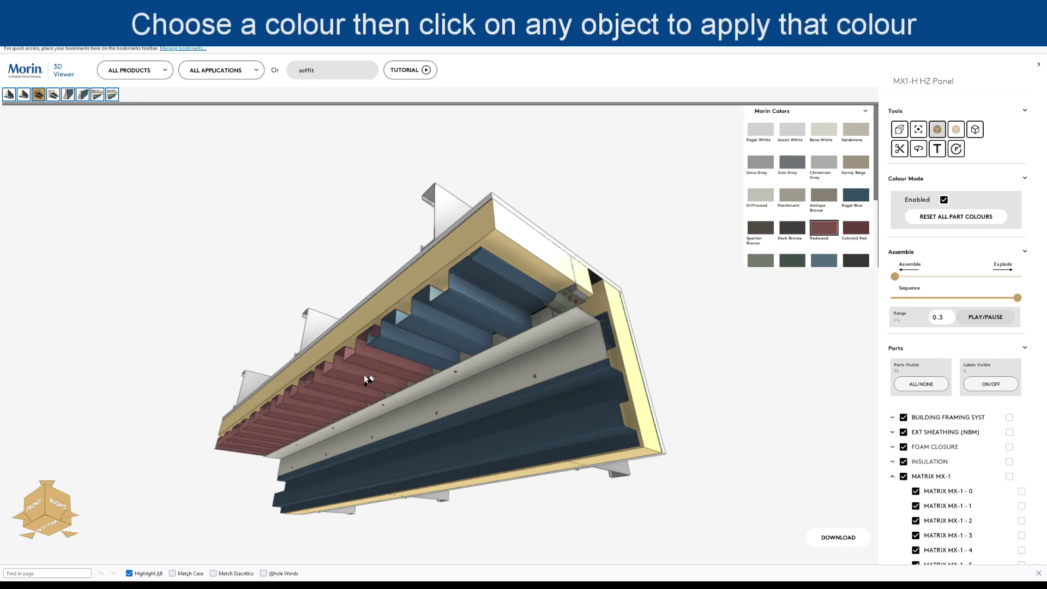
{"action": "left_click", "coordinate": [441, 325]}
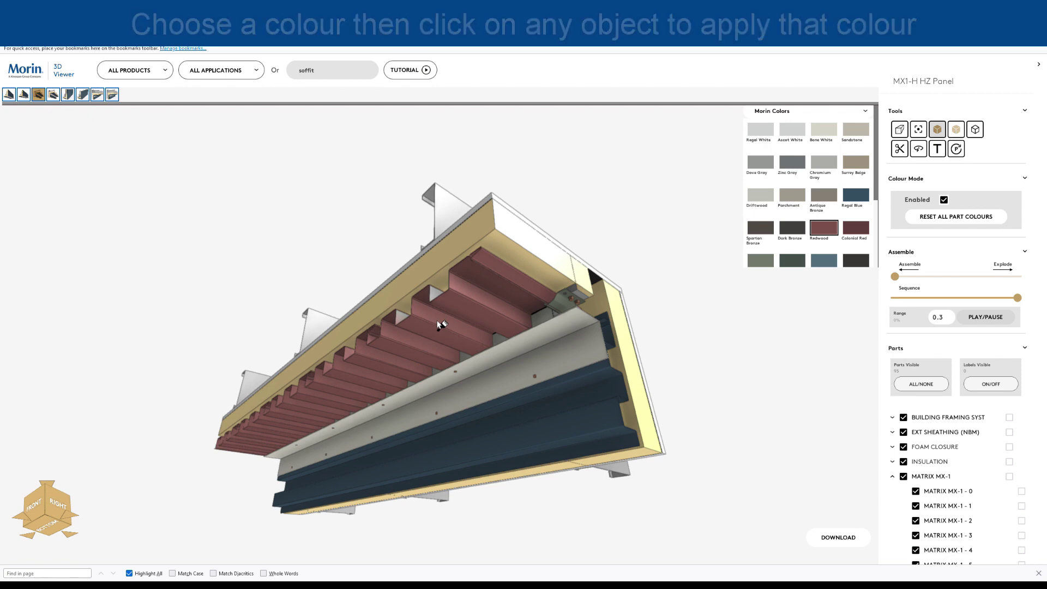
Step: Apply the Chromium Gray colour to the wall panels below the soffit and turn Colour Mode off
{"action": "left_click", "coordinate": [827, 165]}
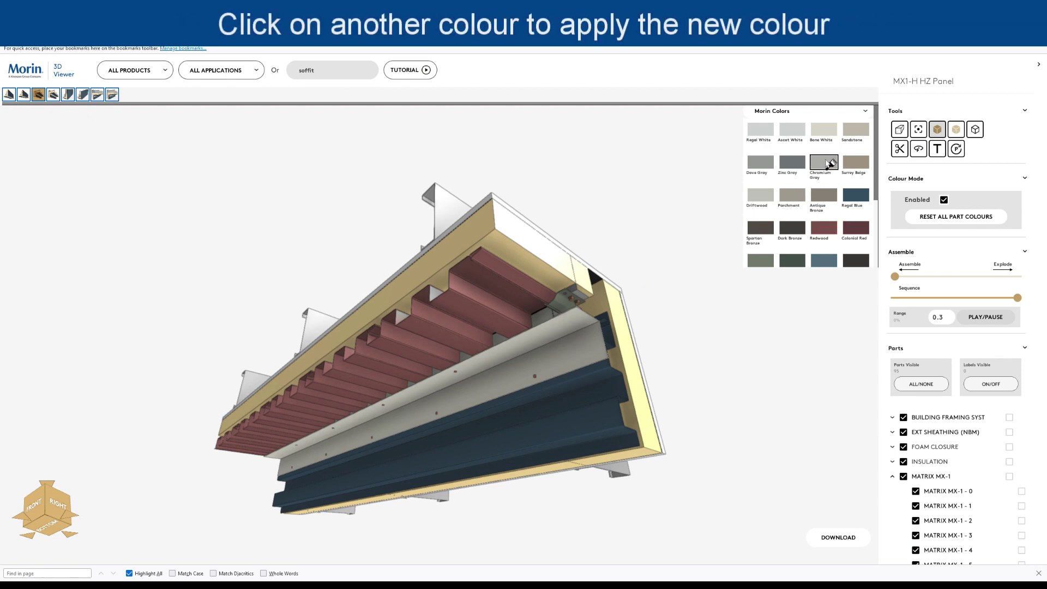
{"action": "left_click", "coordinate": [500, 441]}
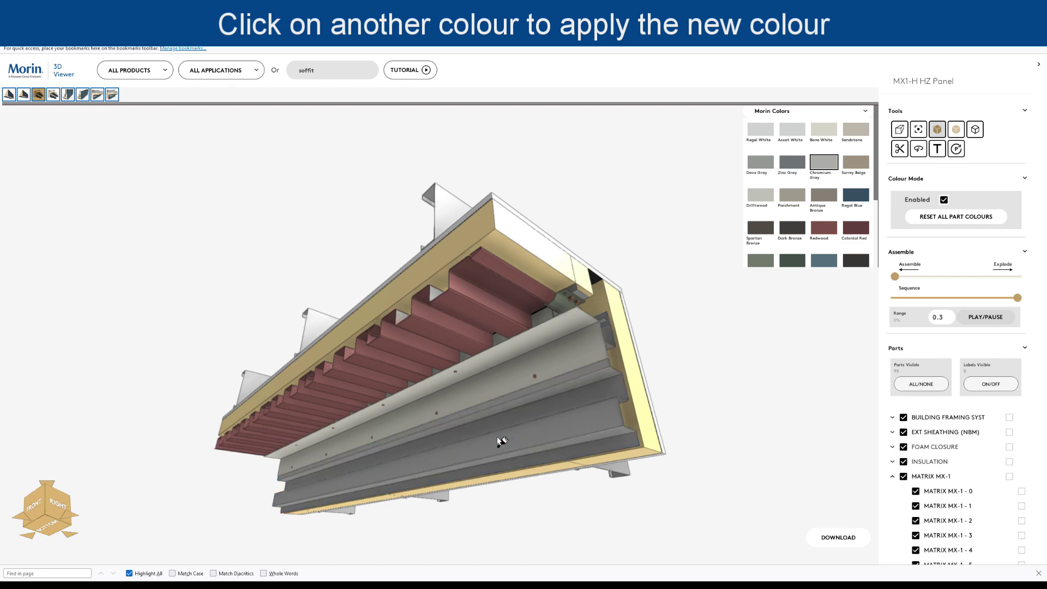
{"action": "left_click", "coordinate": [943, 200]}
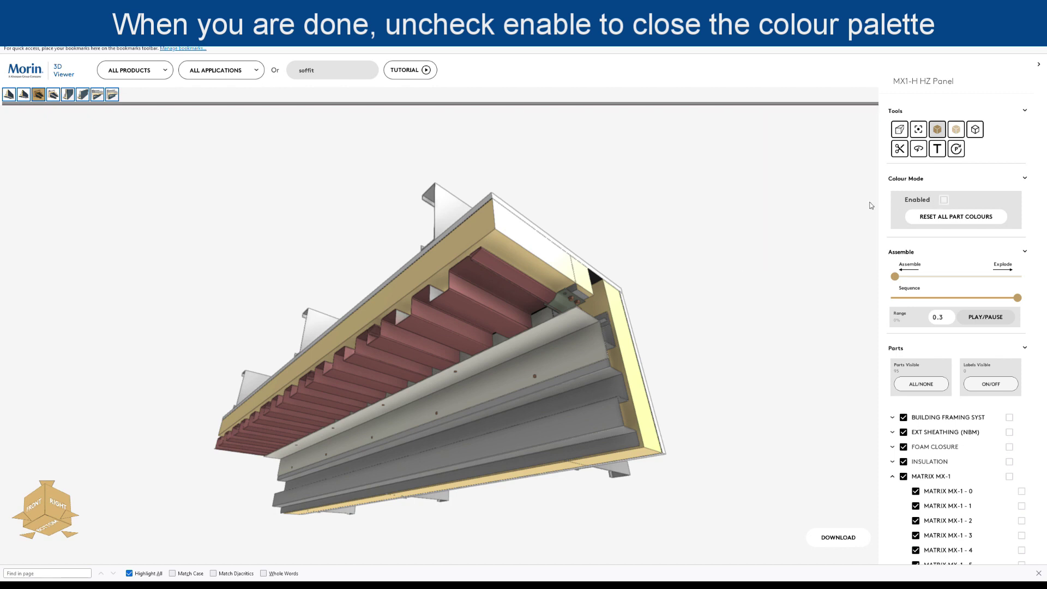
Step: Reset the model properties to restore the original part colours and rotate the detail to view its opposite end
{"action": "left_click", "coordinate": [956, 150]}
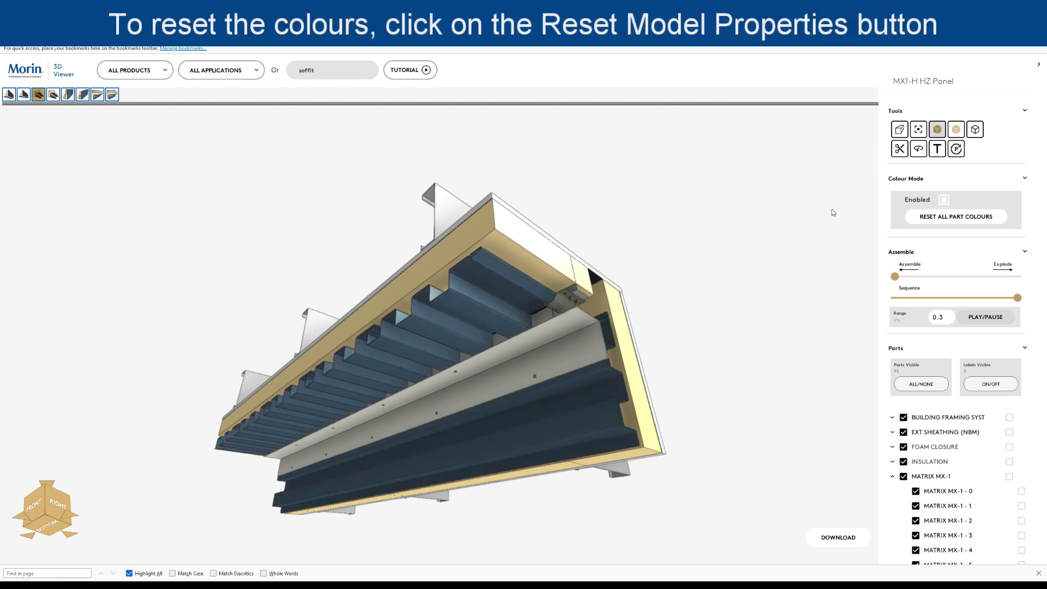
{"action": "left_click_drag", "start_coordinate": [832, 213], "coordinate": [464, 373]}
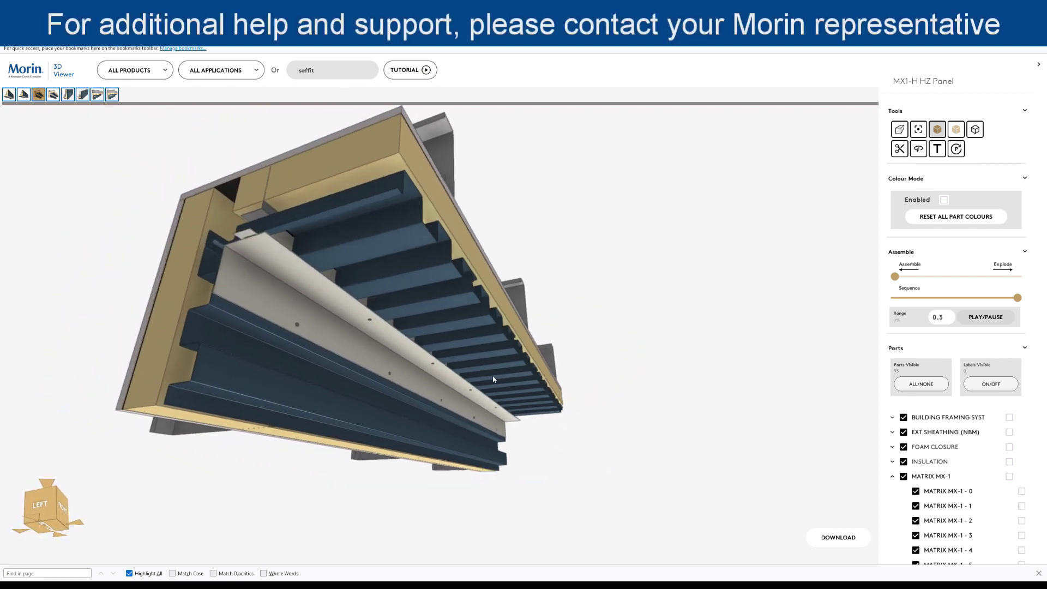